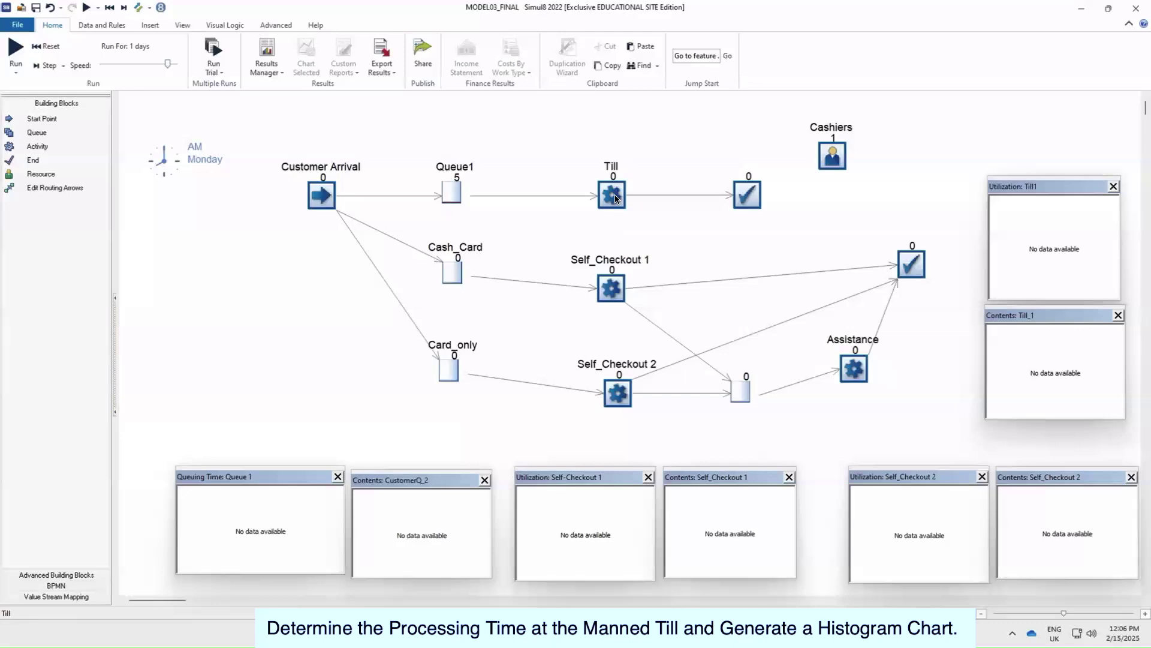
- Review the Till activity's timing distribution in its properties
double_click(614, 196)
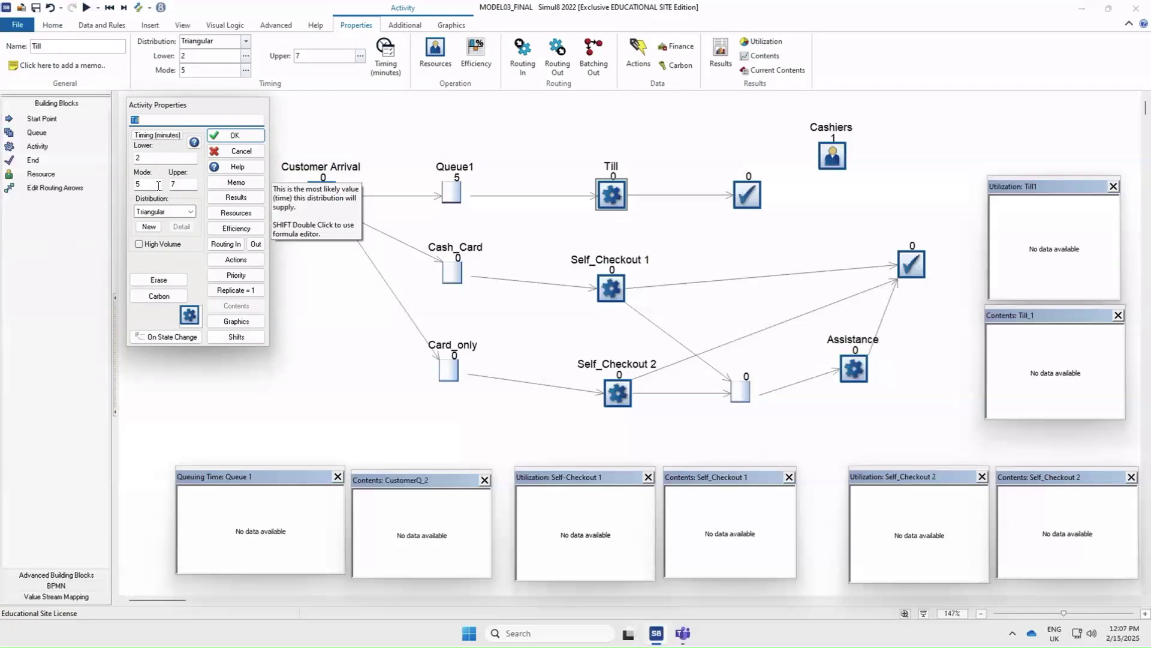
key("Return")
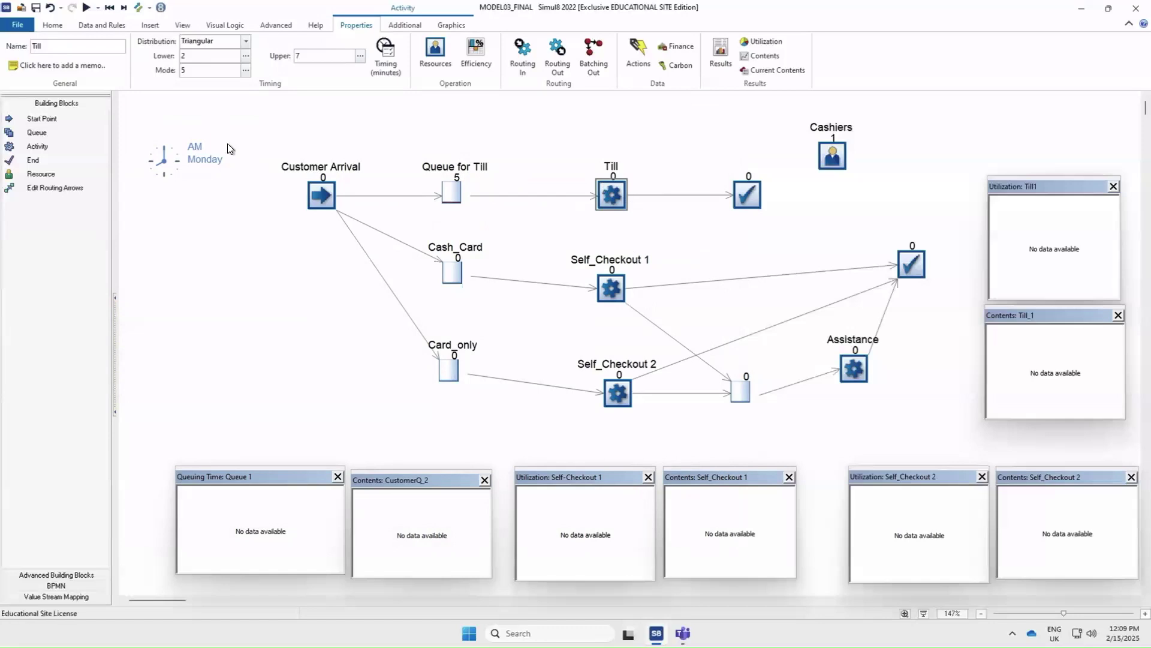
- Create a number label named Till_StartProcessing for the work items
left_click(98, 27)
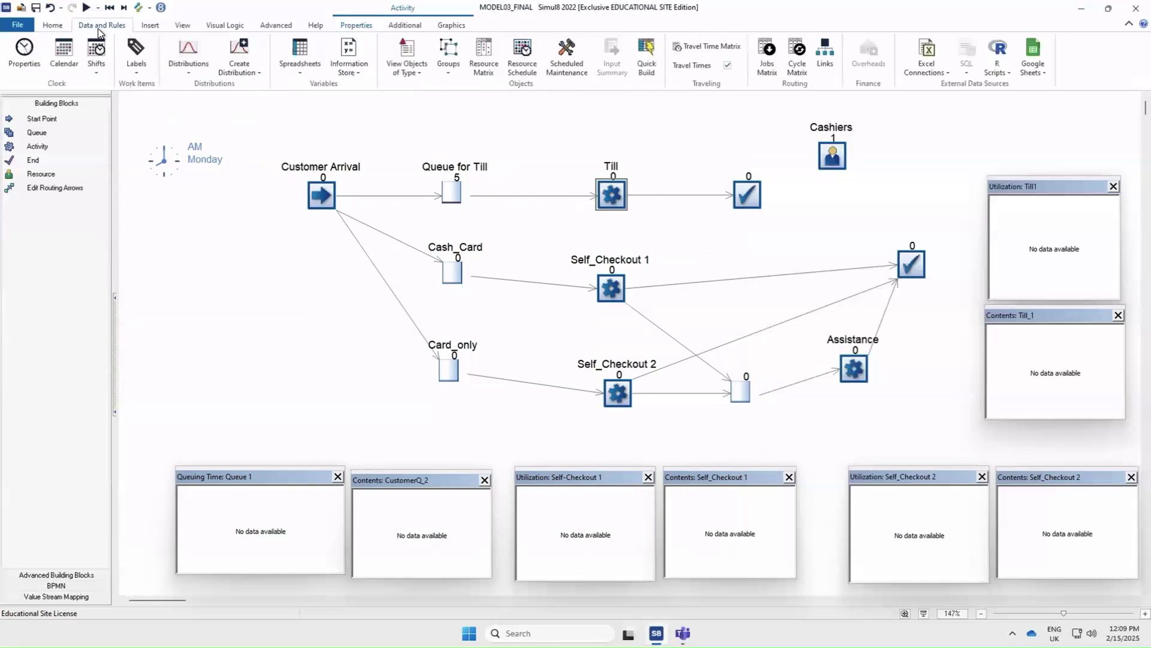
left_click(137, 58)
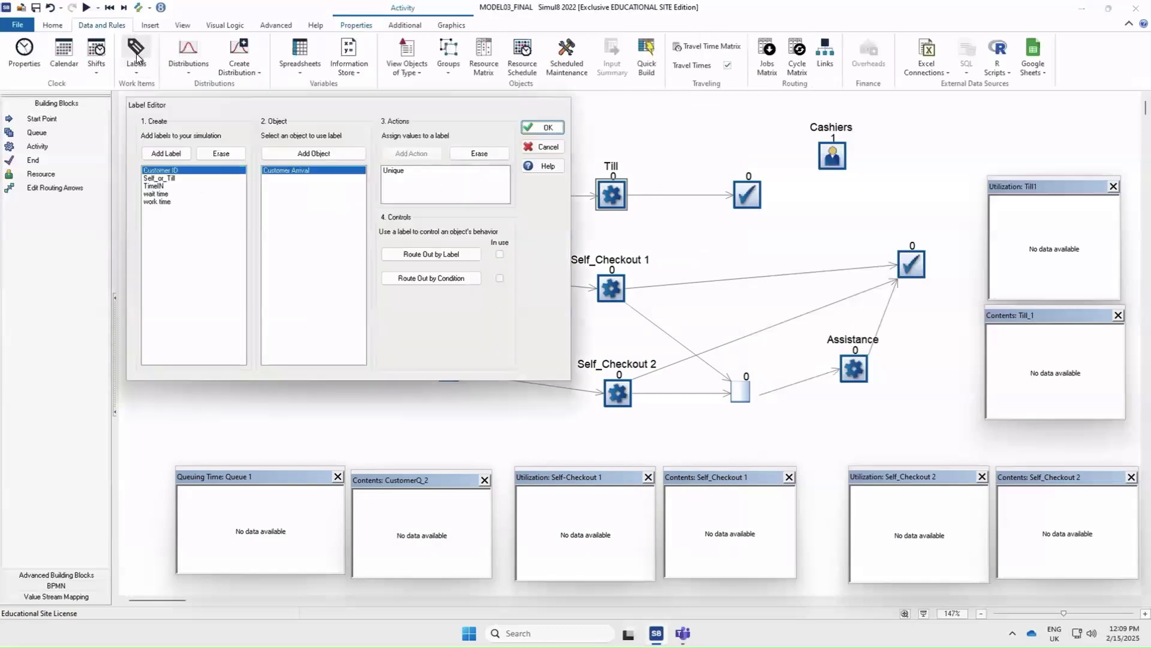
left_click(174, 153)
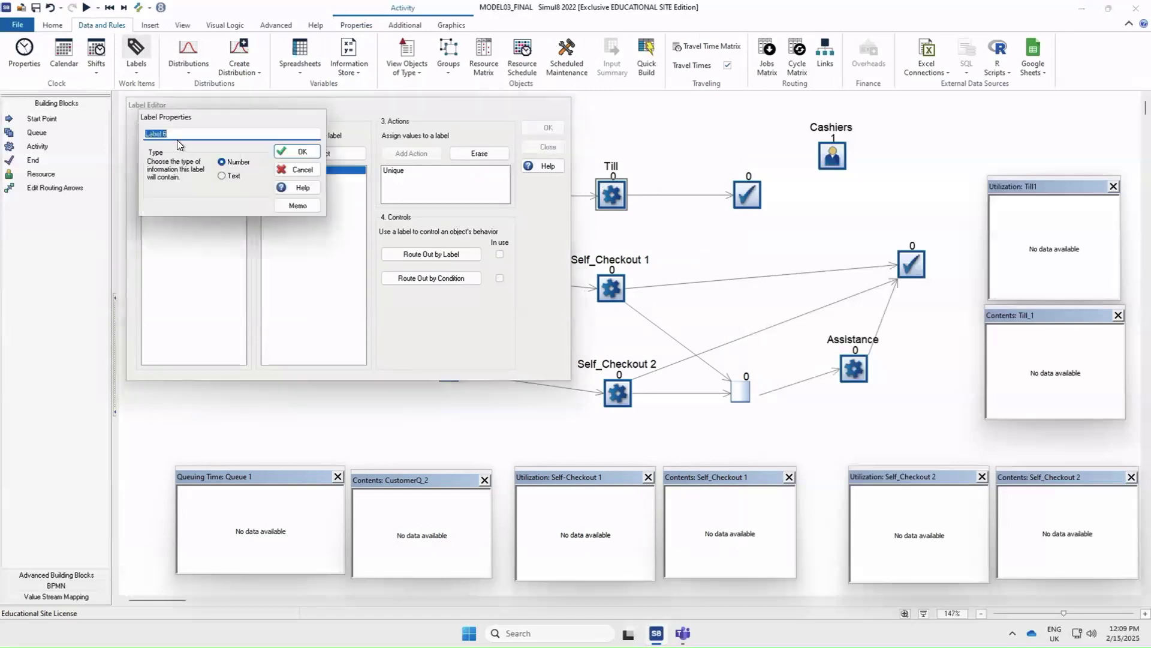
type("Till_StartProcessing")
left_click(298, 152)
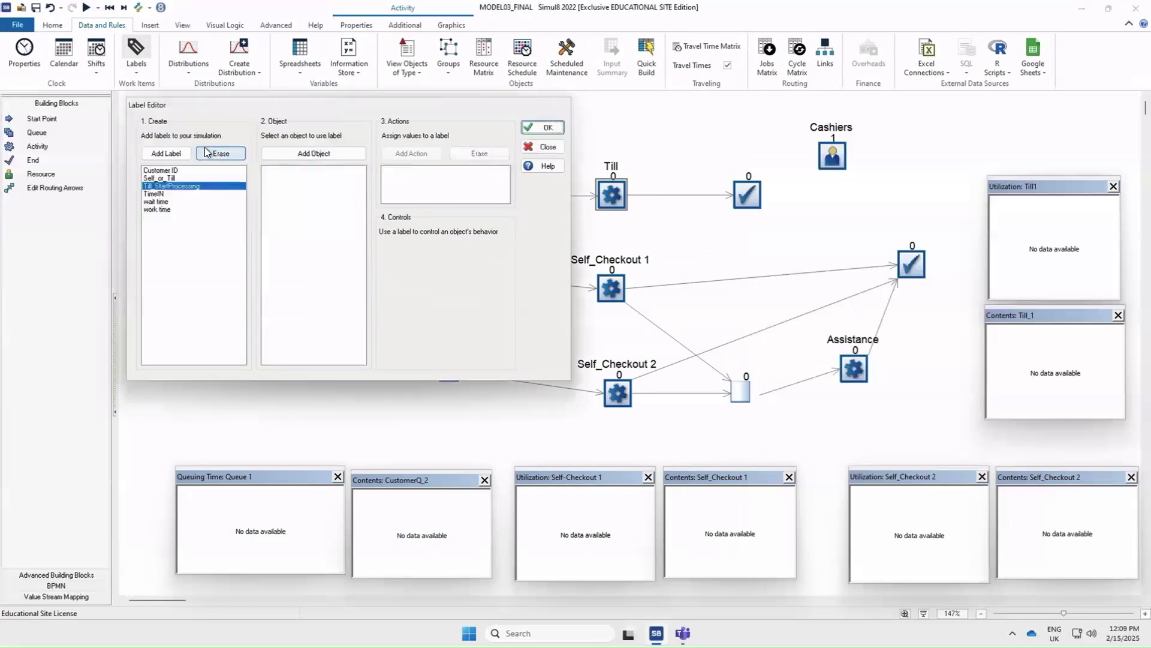
- Create a second number label named Till_StopProcessing and accept the label changes
left_click(179, 154)
left_click(179, 134)
key("BackSpace")
key("BackSpace")
key("BackSpace")
key("BackSpace")
key("BackSpace")
key("BackSpace")
key("BackSpace")
type("Till_StopProcessing")
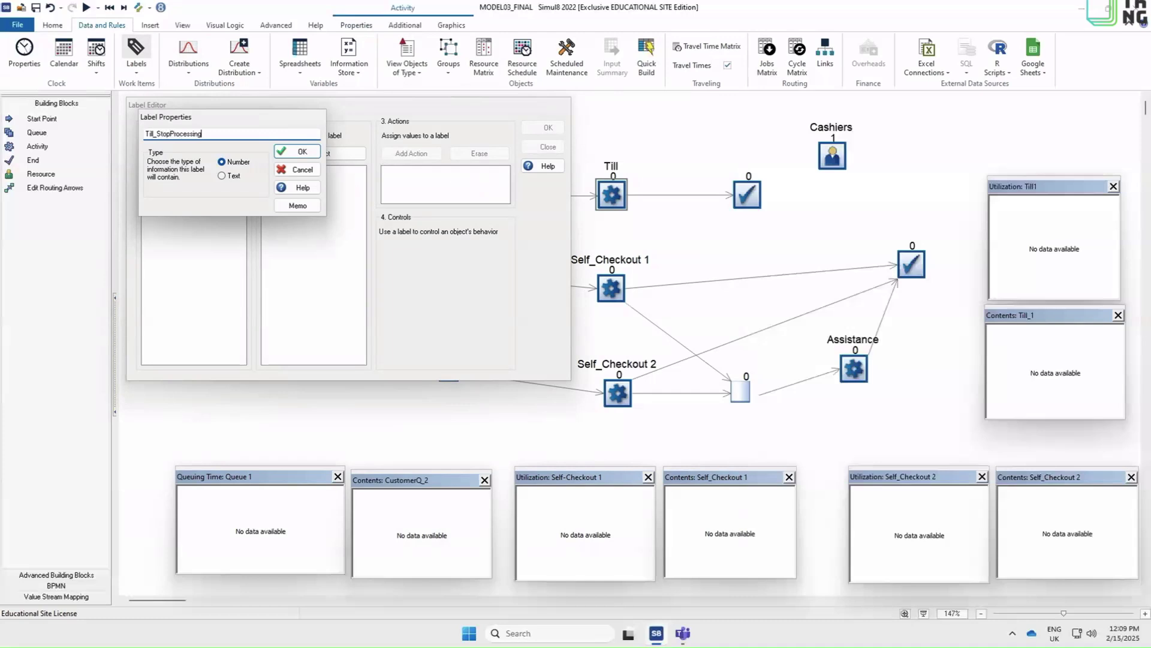
left_click(298, 151)
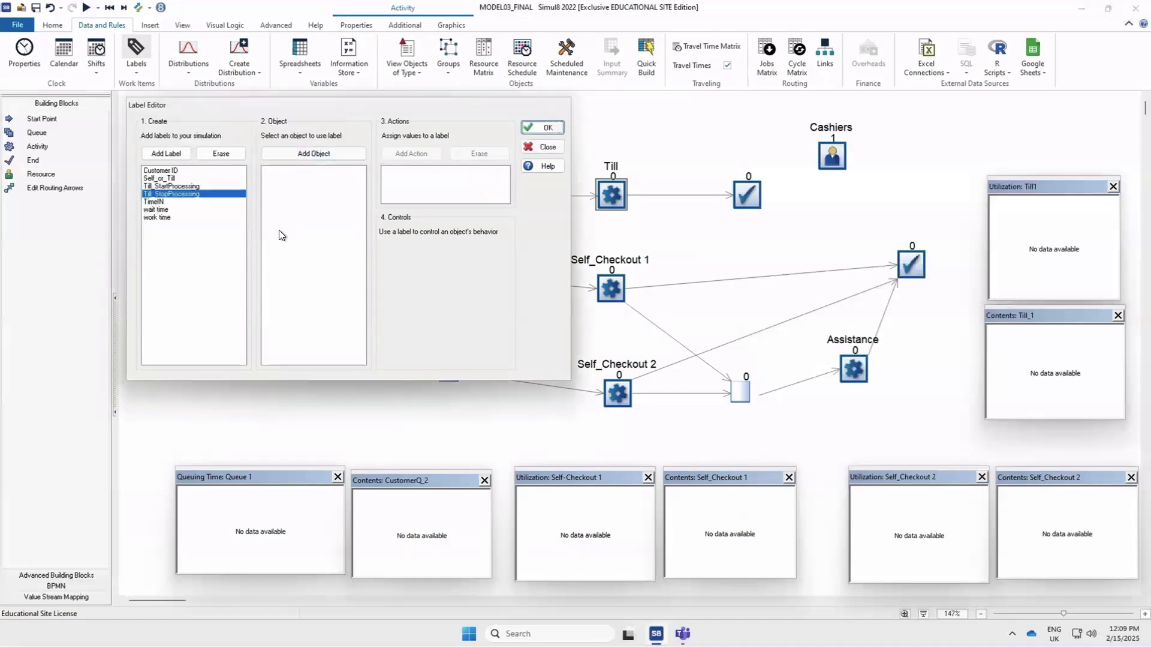
left_click(543, 127)
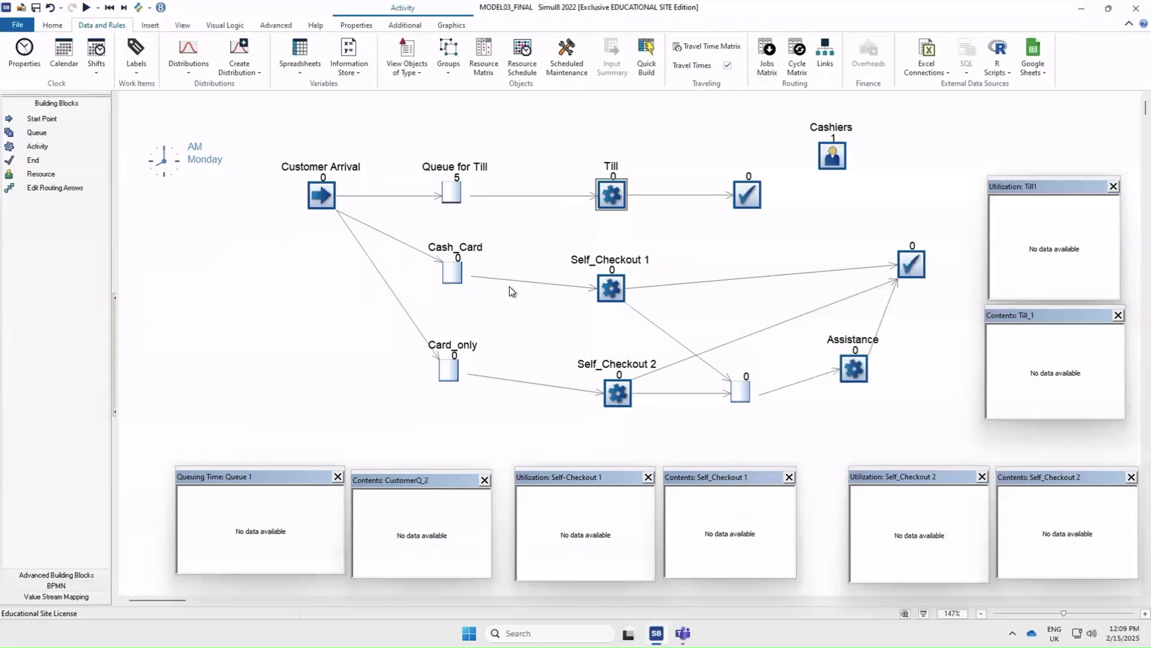
- Start a SET command in the Till activity's After Loading Work routing-in logic
left_click(607, 197)
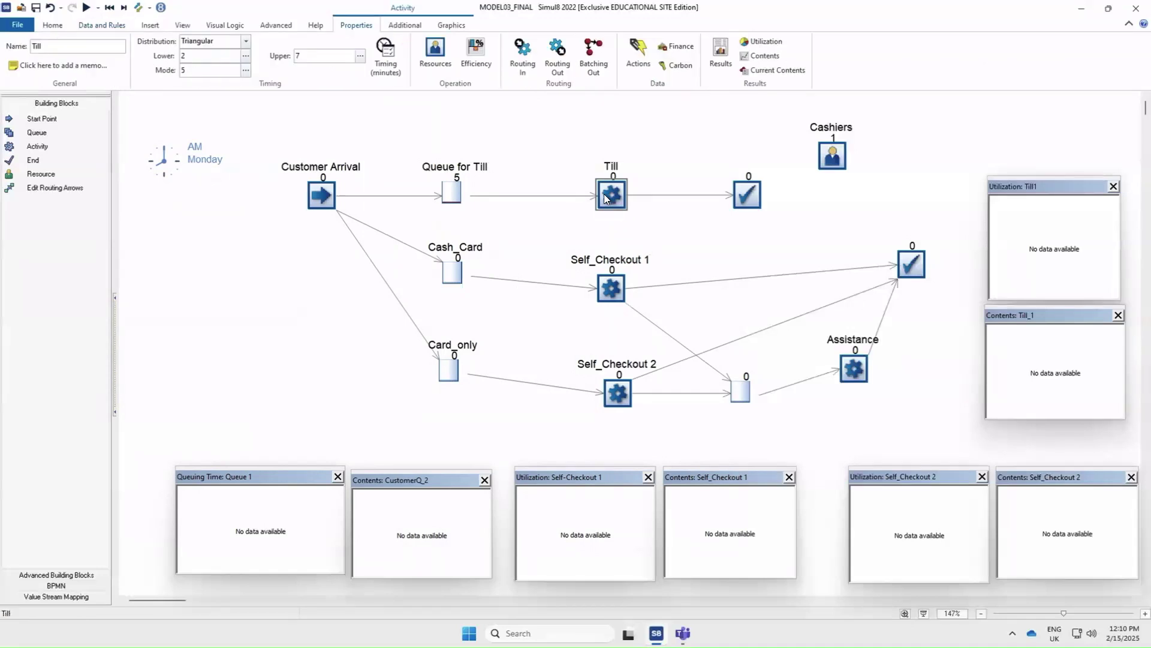
double_click(604, 193)
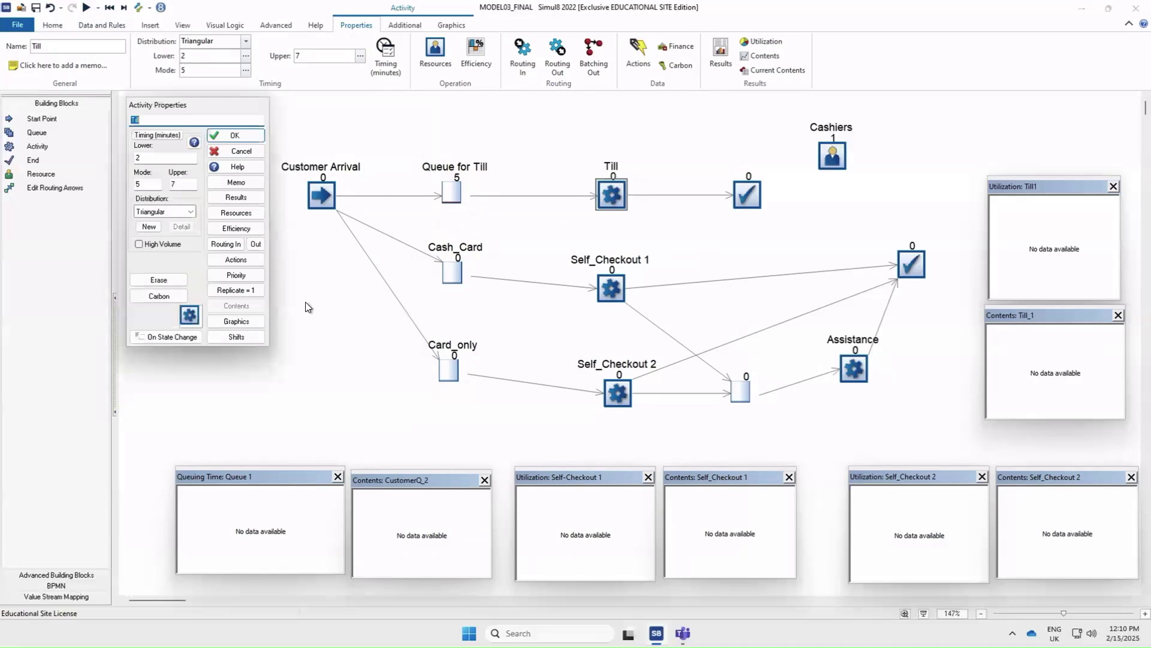
left_click(222, 245)
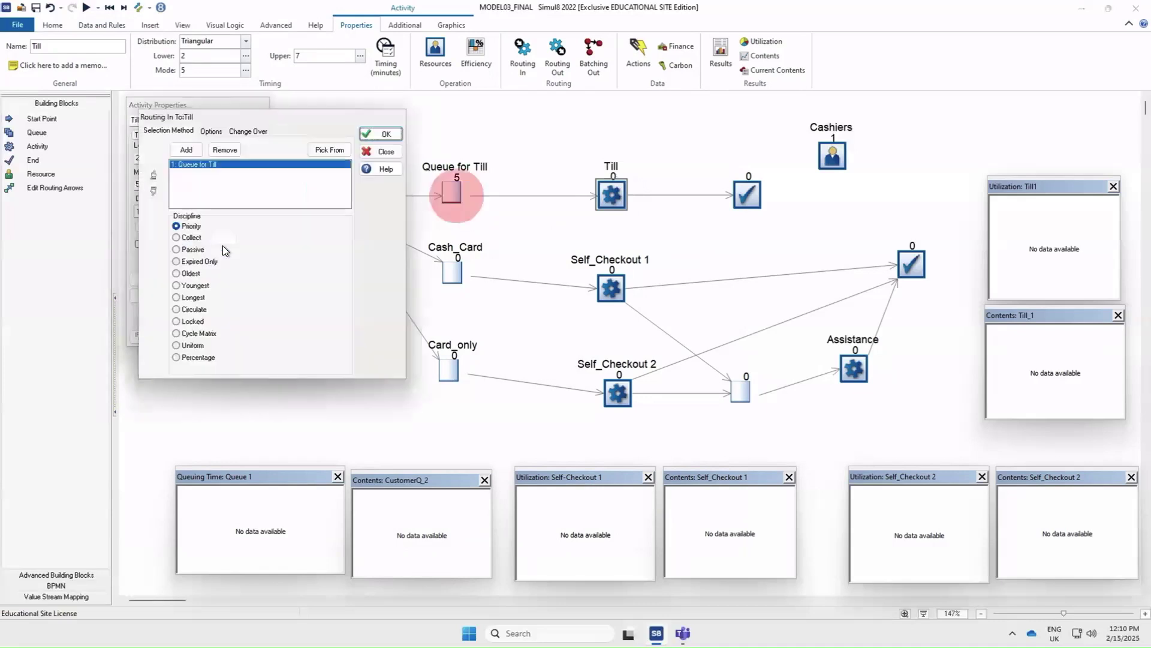
left_click(211, 132)
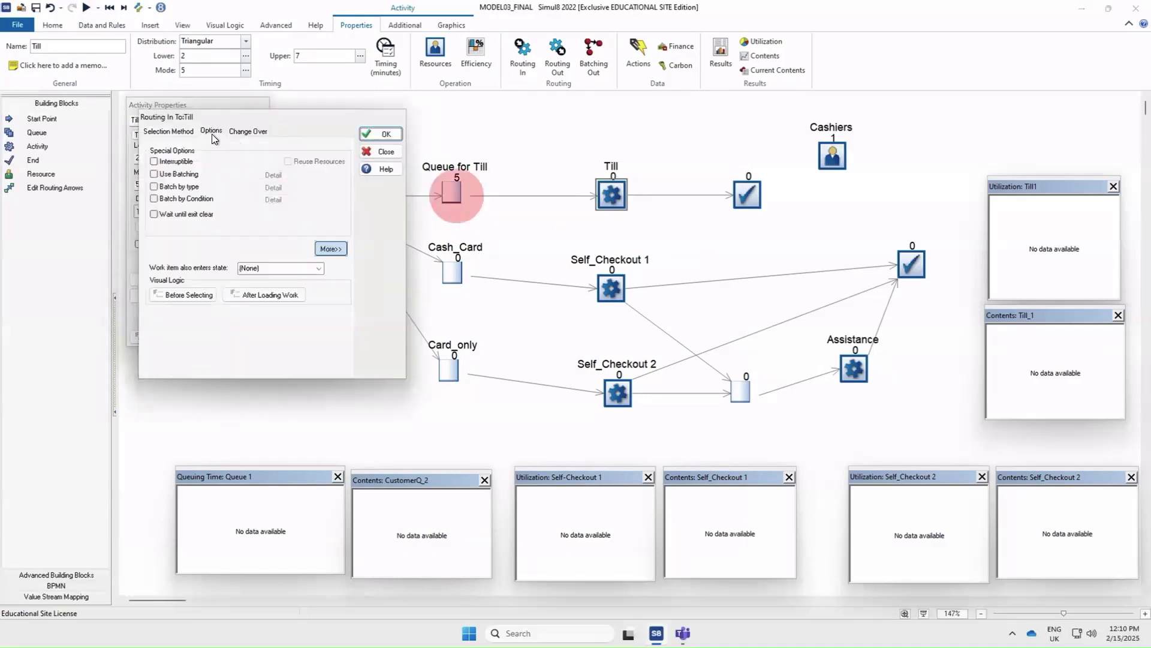
left_click(275, 294)
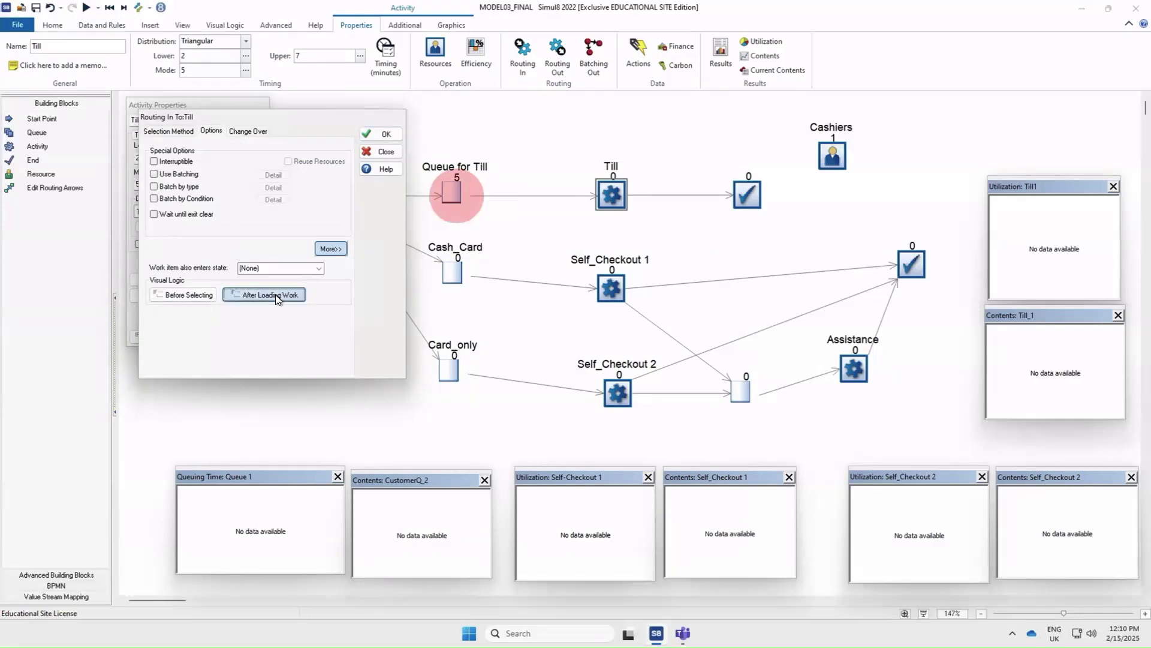
left_click(214, 238)
type("SE")
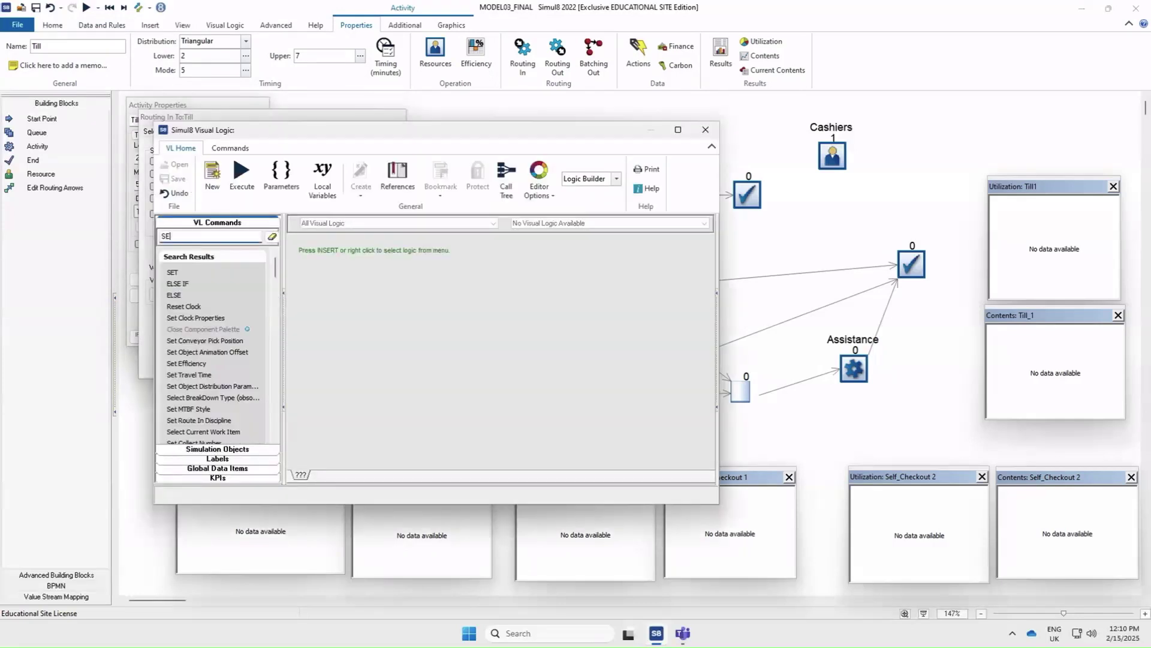
type("T")
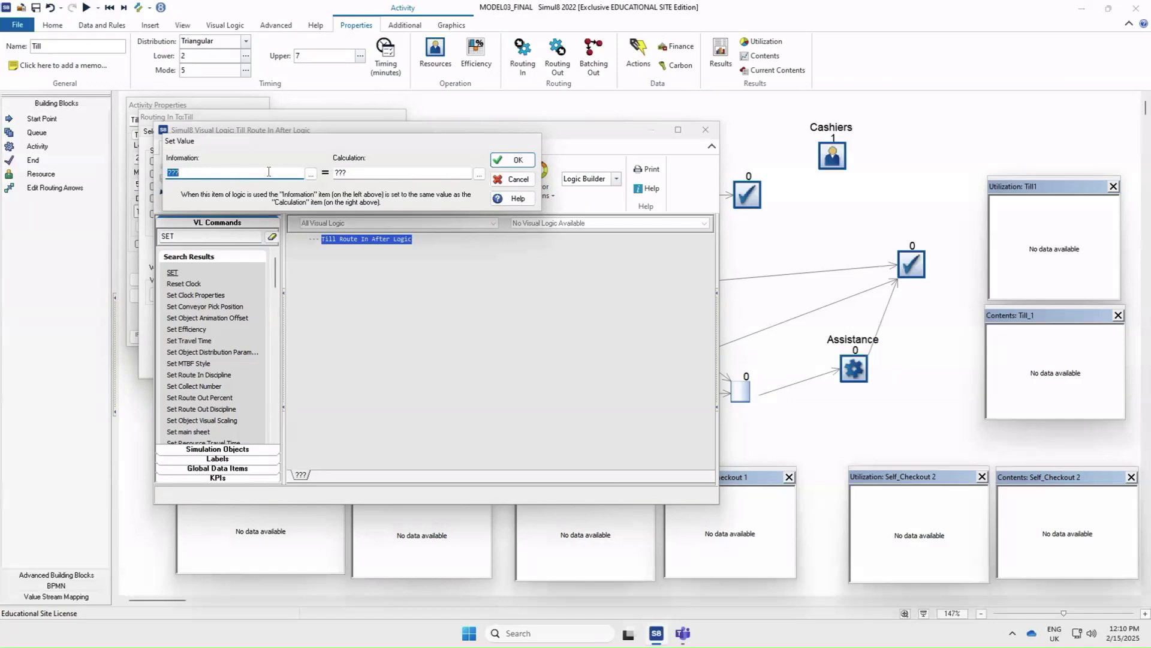
- Assign the Till_StartProcessing label as the information item of the SET command
left_click(311, 174)
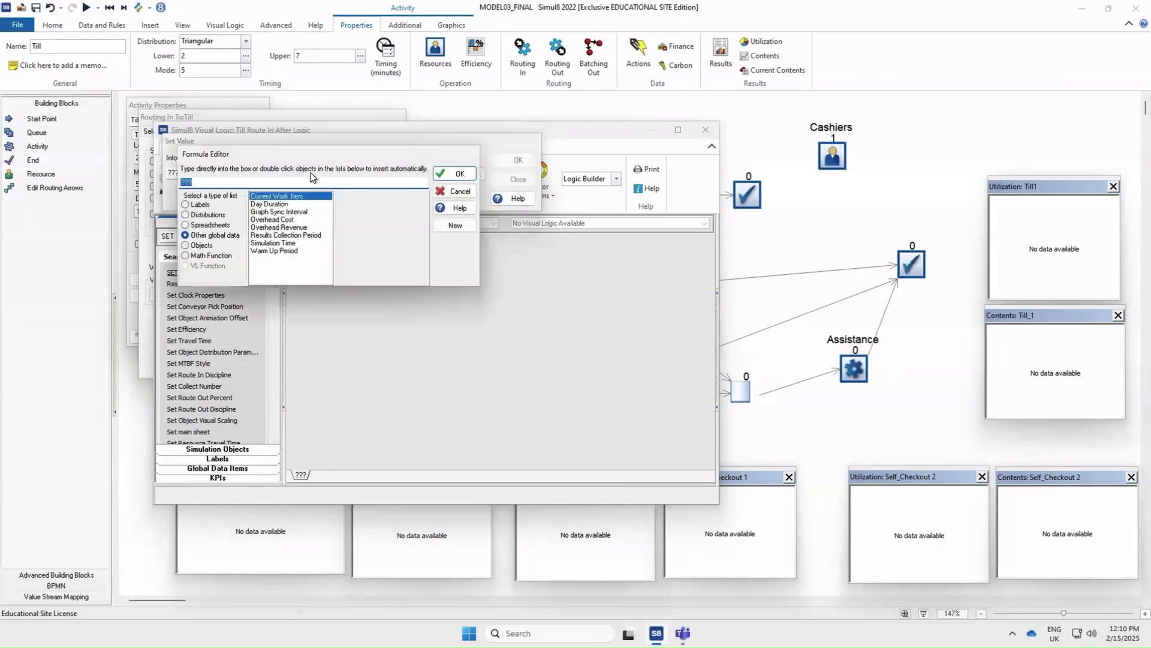
left_click(188, 206)
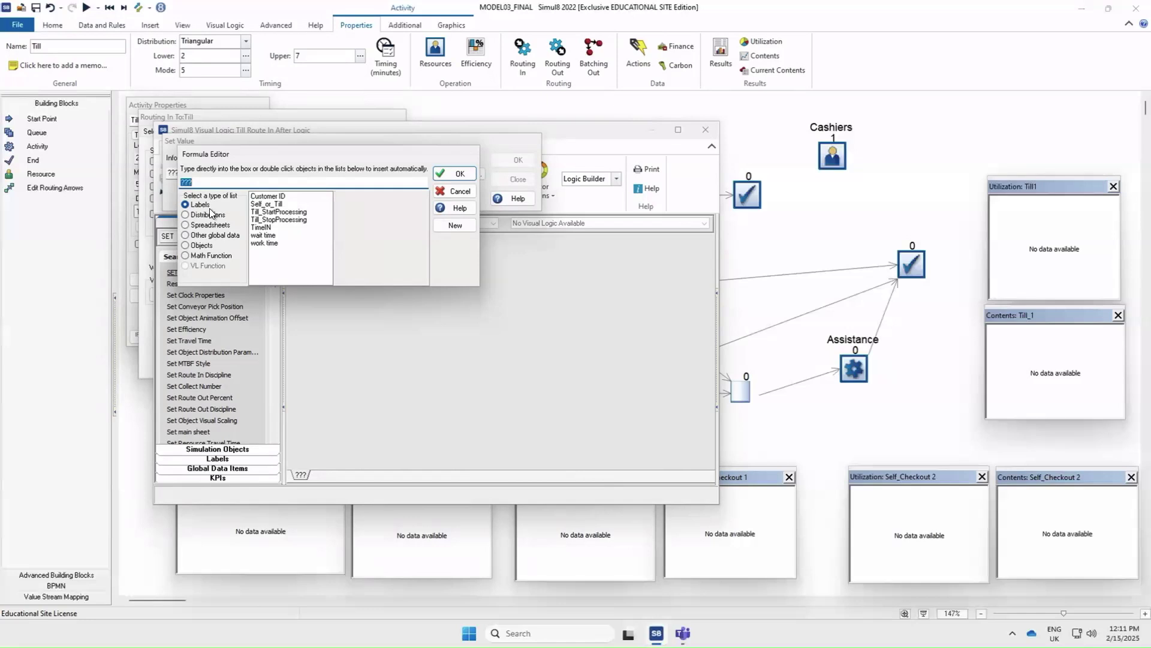
double_click(301, 215)
left_click(456, 174)
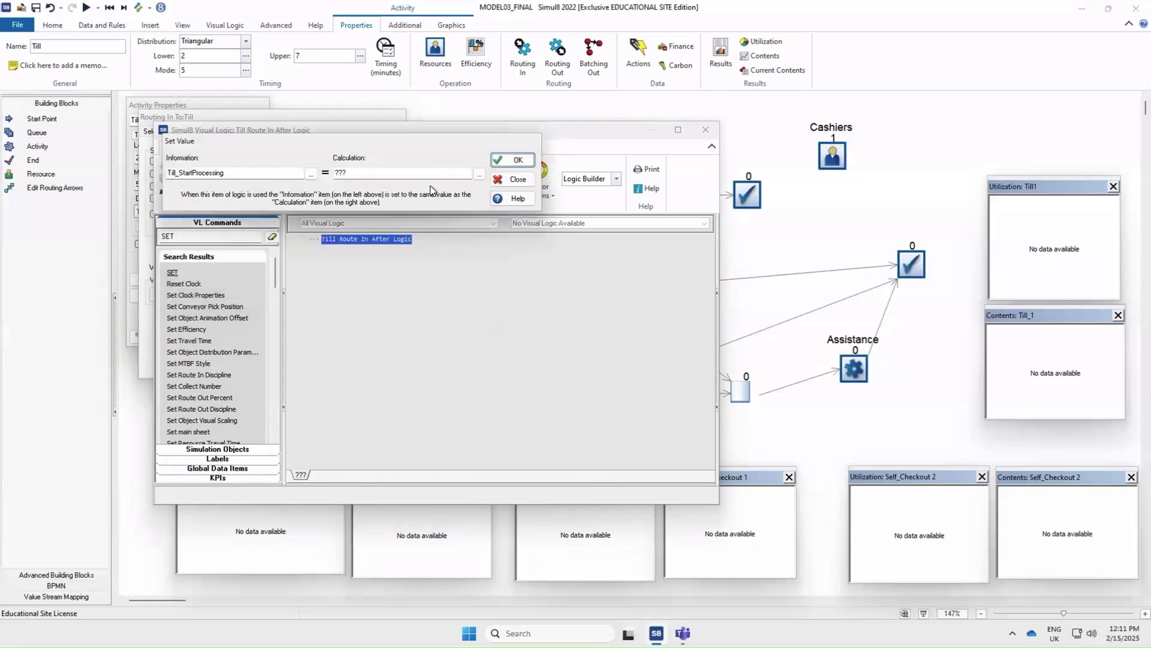
- Set the command's calculation to Simulation Time and accept the Till's routing-in logic and properties
left_click(438, 173)
left_click(479, 175)
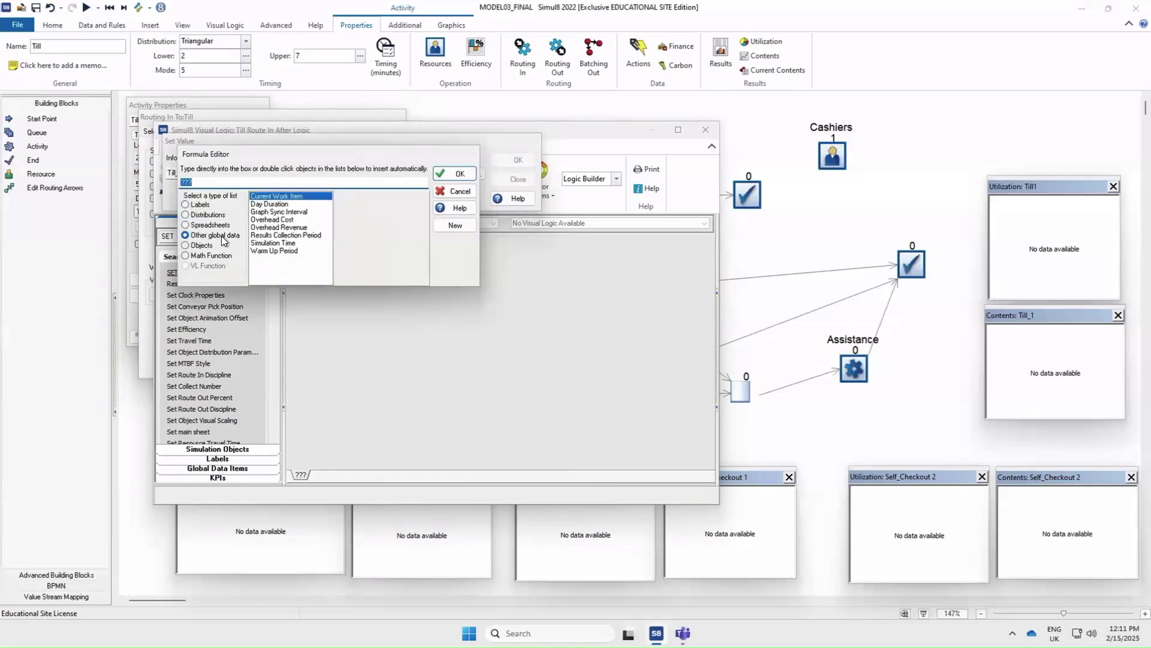
double_click(273, 243)
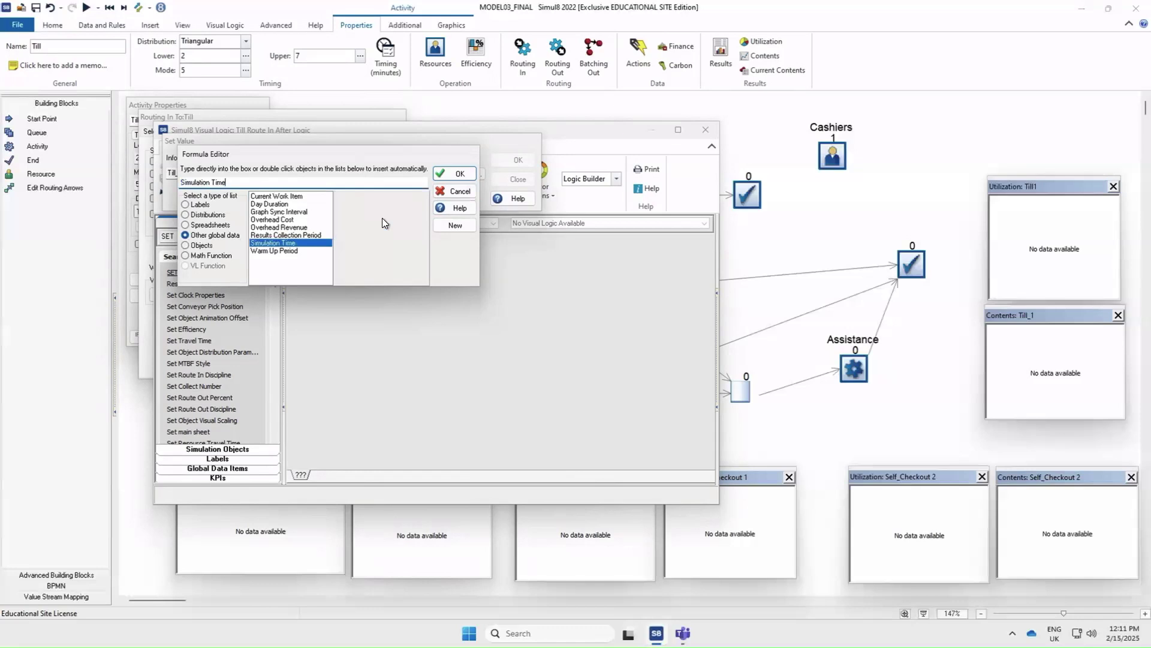
left_click(451, 174)
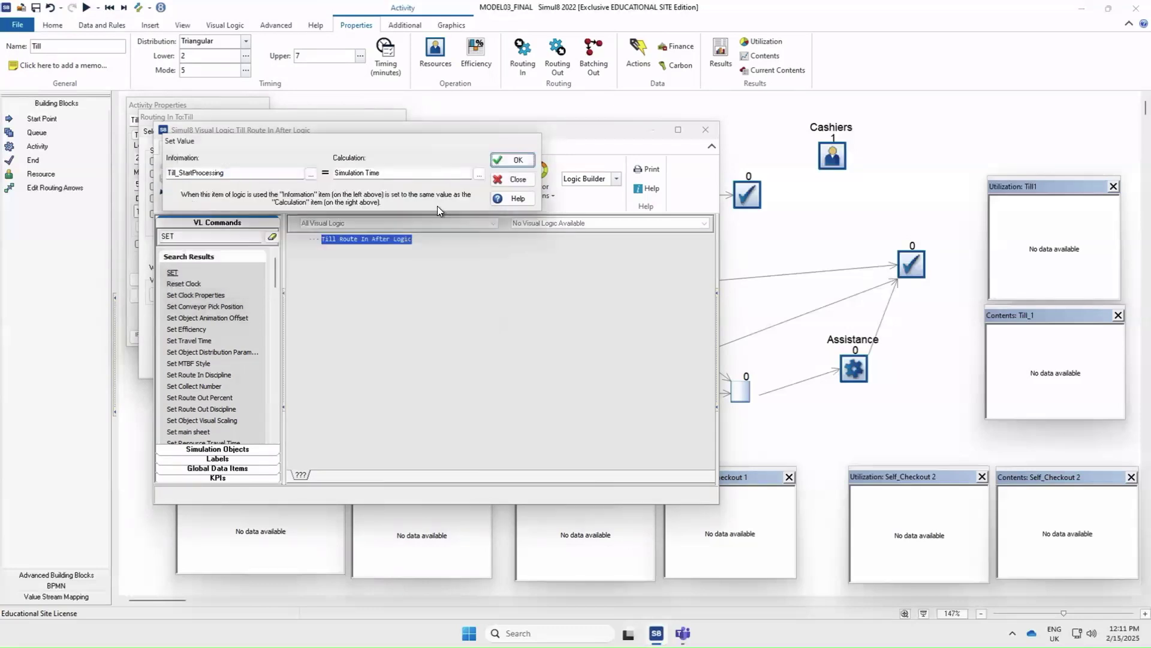
left_click(513, 161)
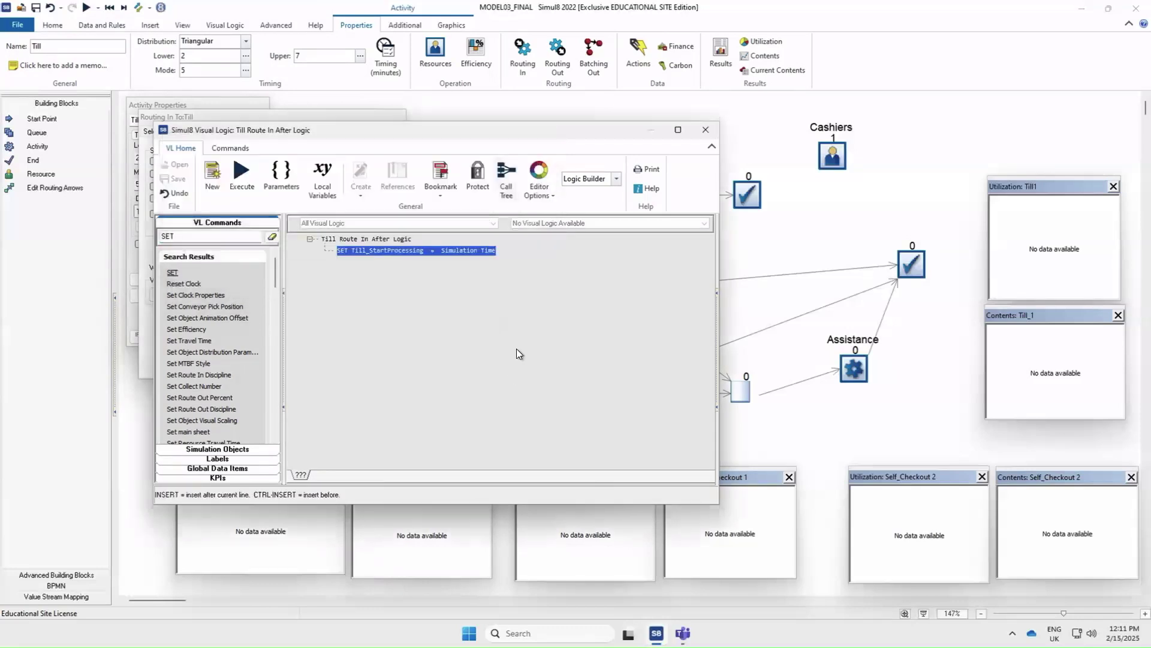
left_click(707, 130)
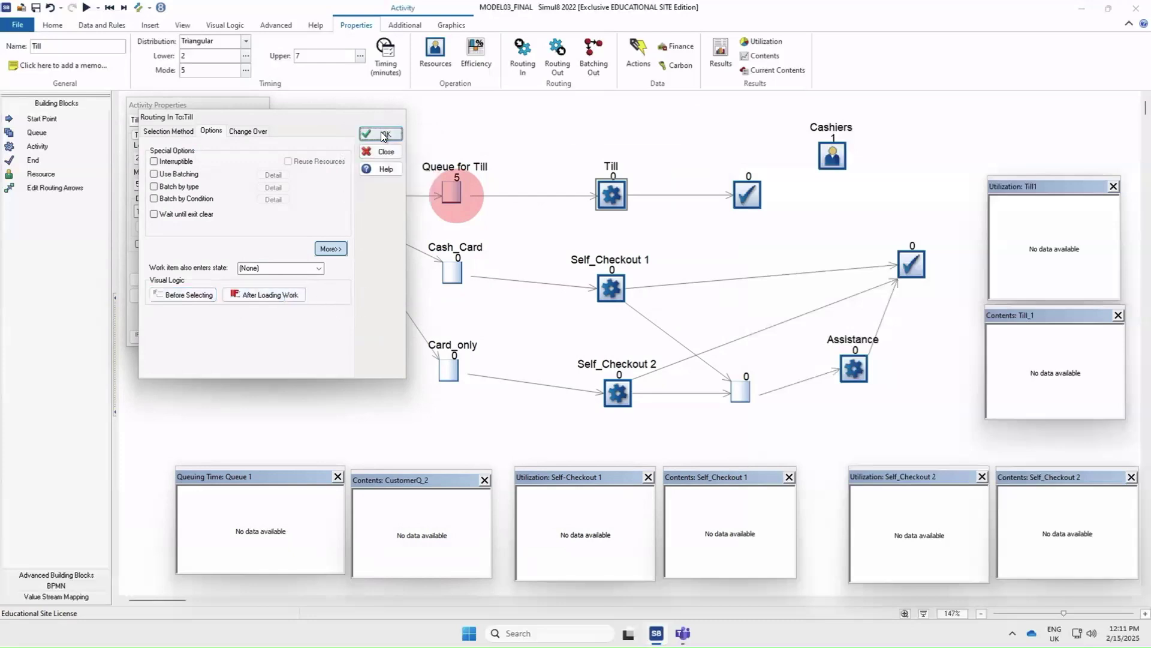
left_click(377, 145)
left_click(237, 135)
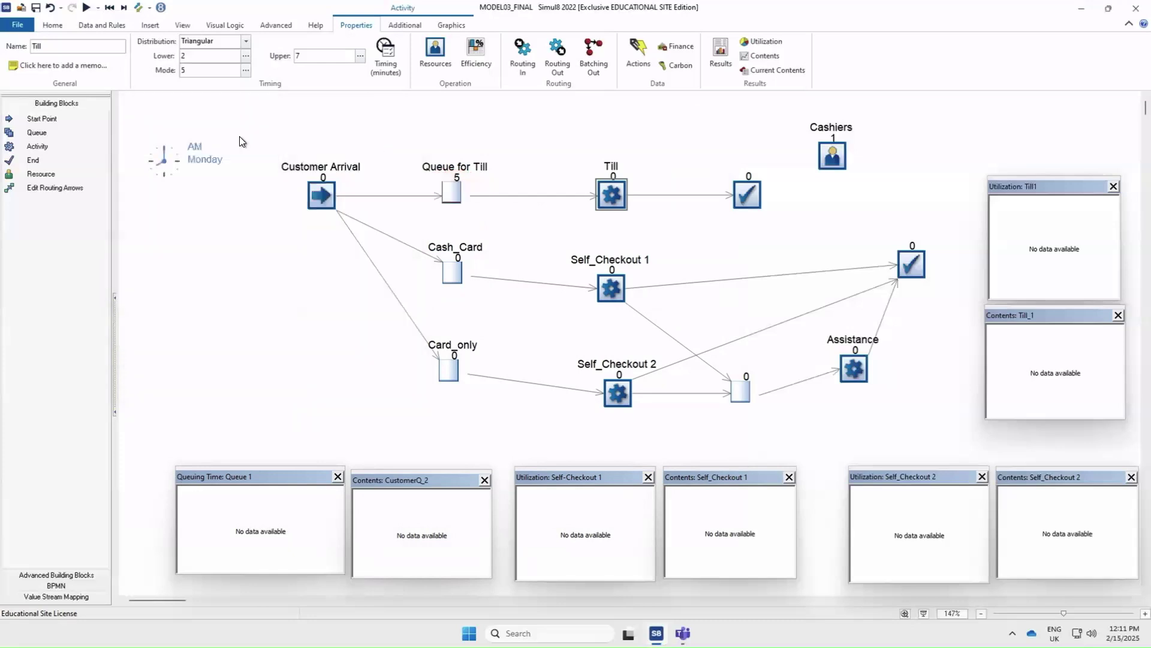
- Start a SET command in the Till activity's On Work Complete routing-out logic
double_click(613, 193)
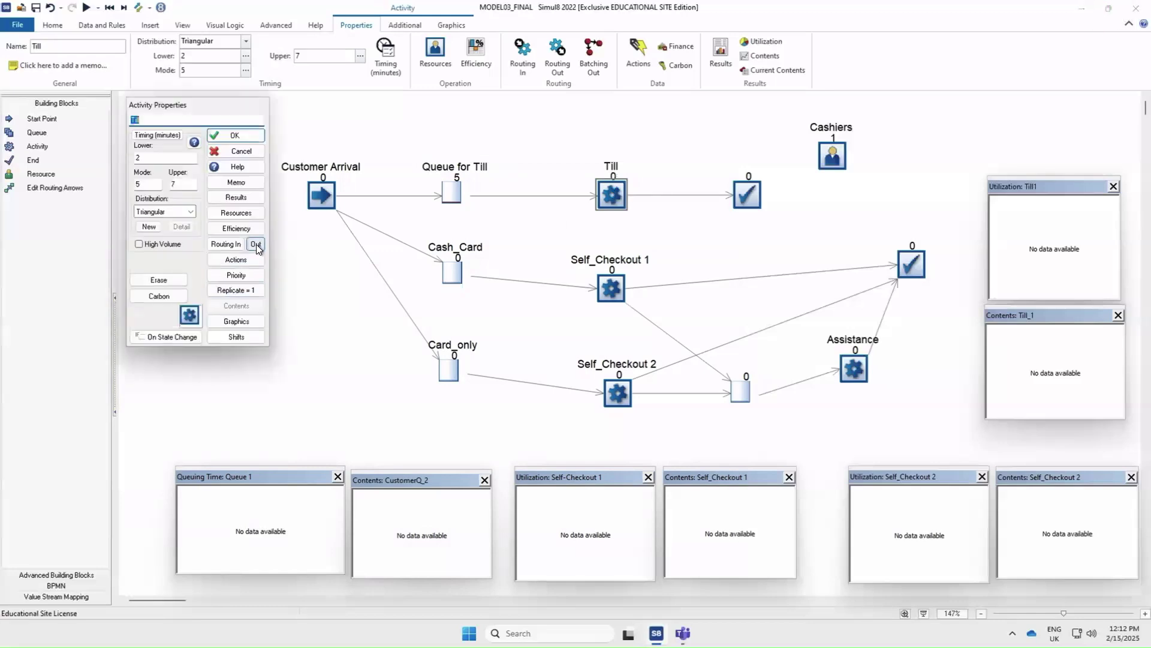
left_click(255, 244)
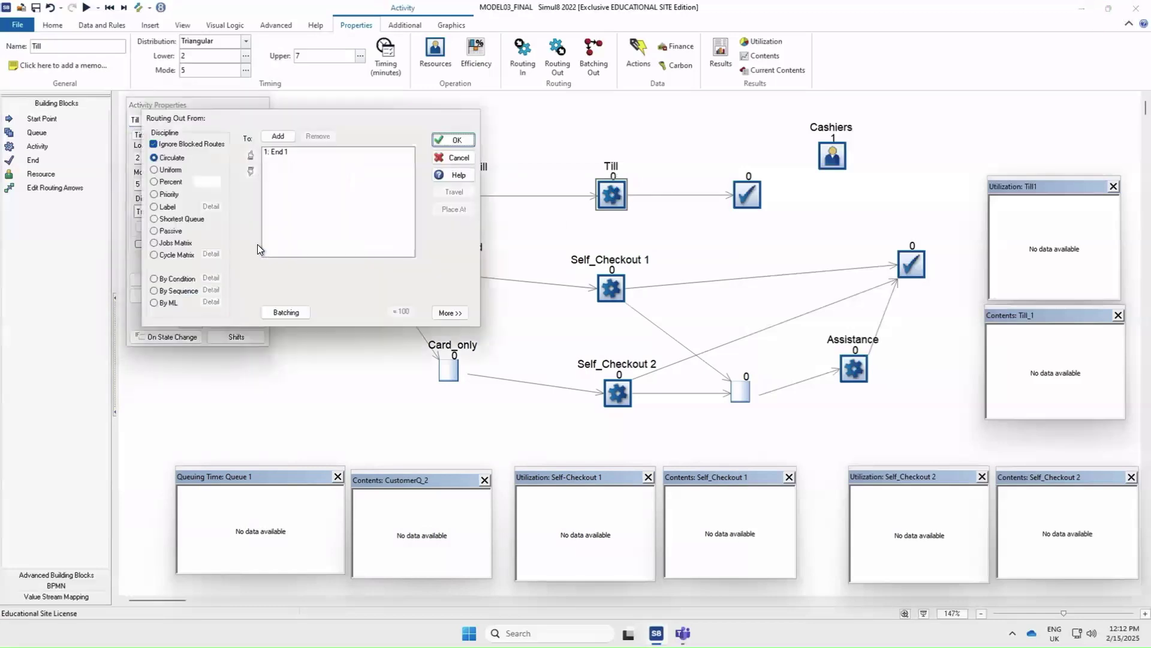
left_click(451, 313)
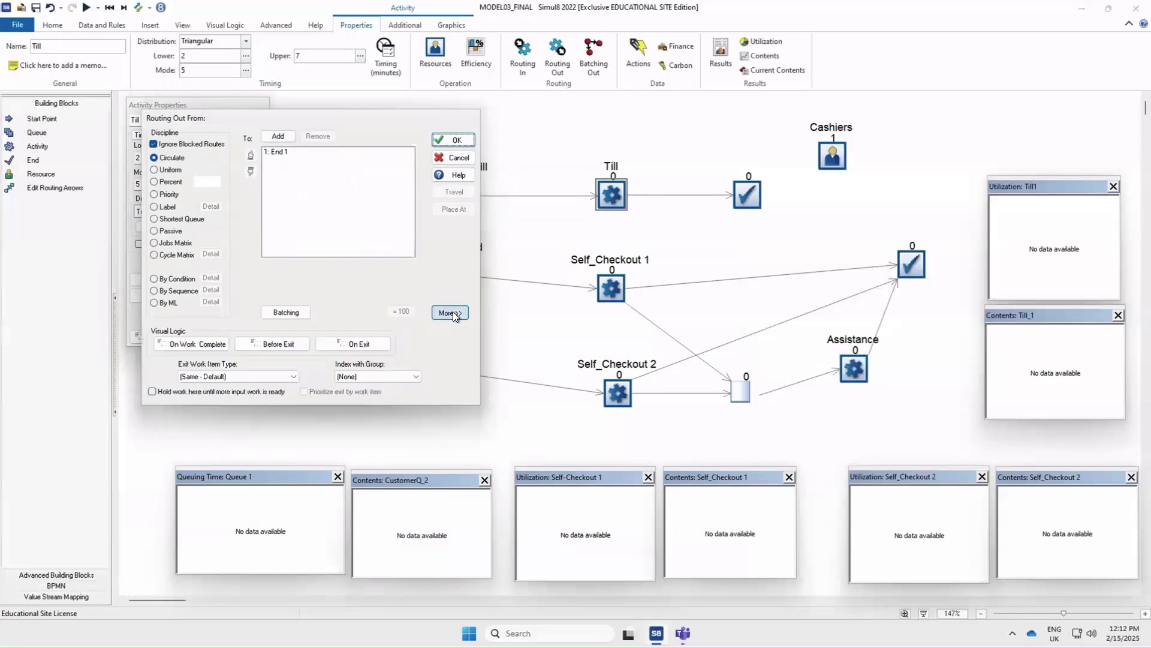
left_click(203, 343)
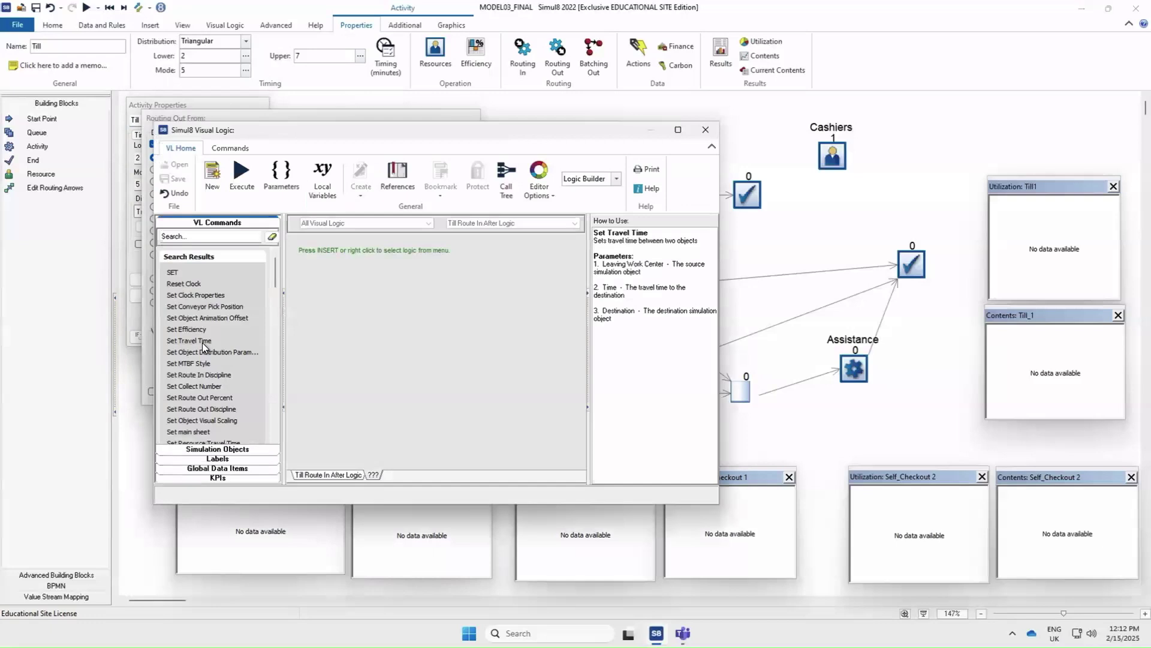
left_click(196, 235)
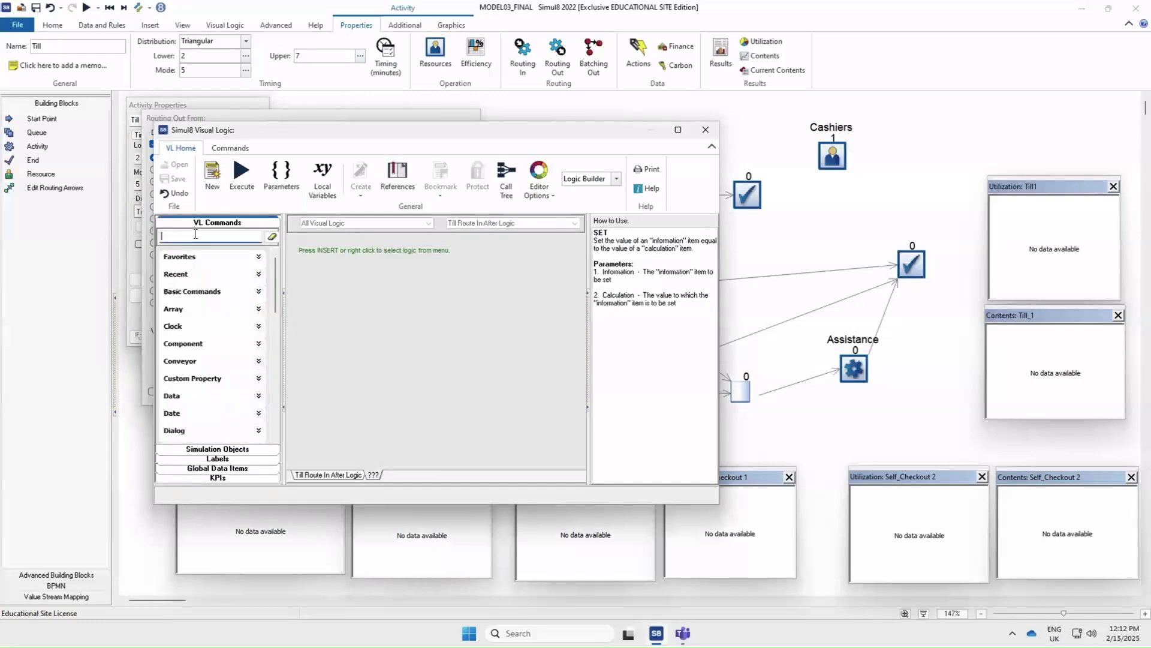
type("set")
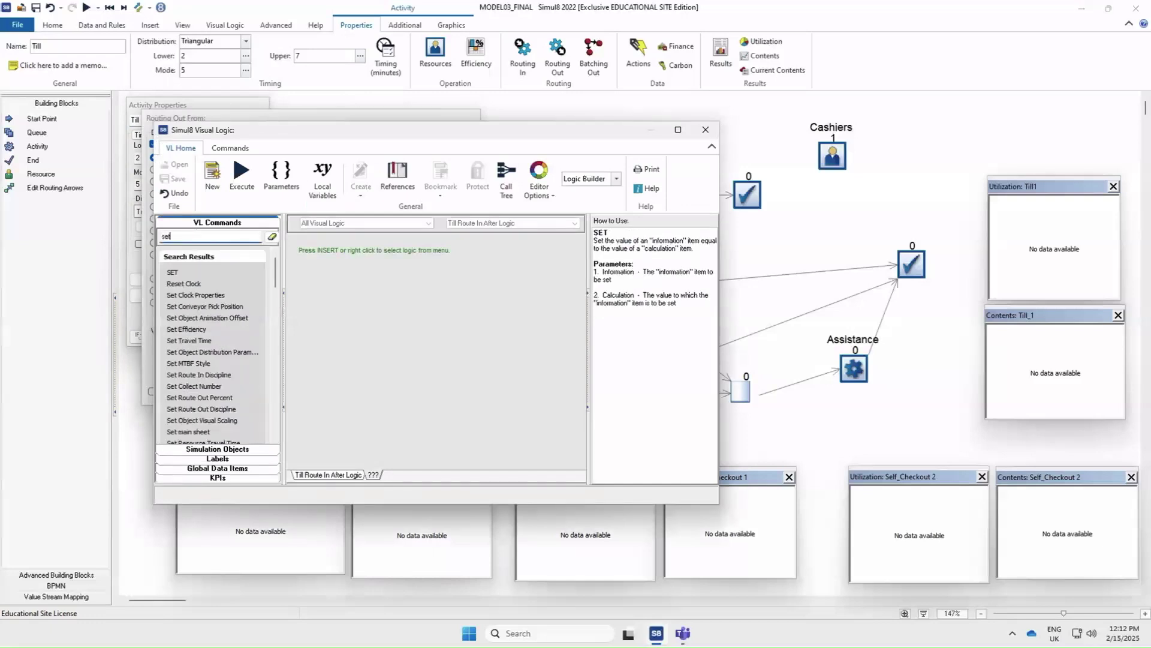
double_click(173, 272)
- Assign the Till_StopProcessing label as the information item of the work-complete SET command
left_click(311, 174)
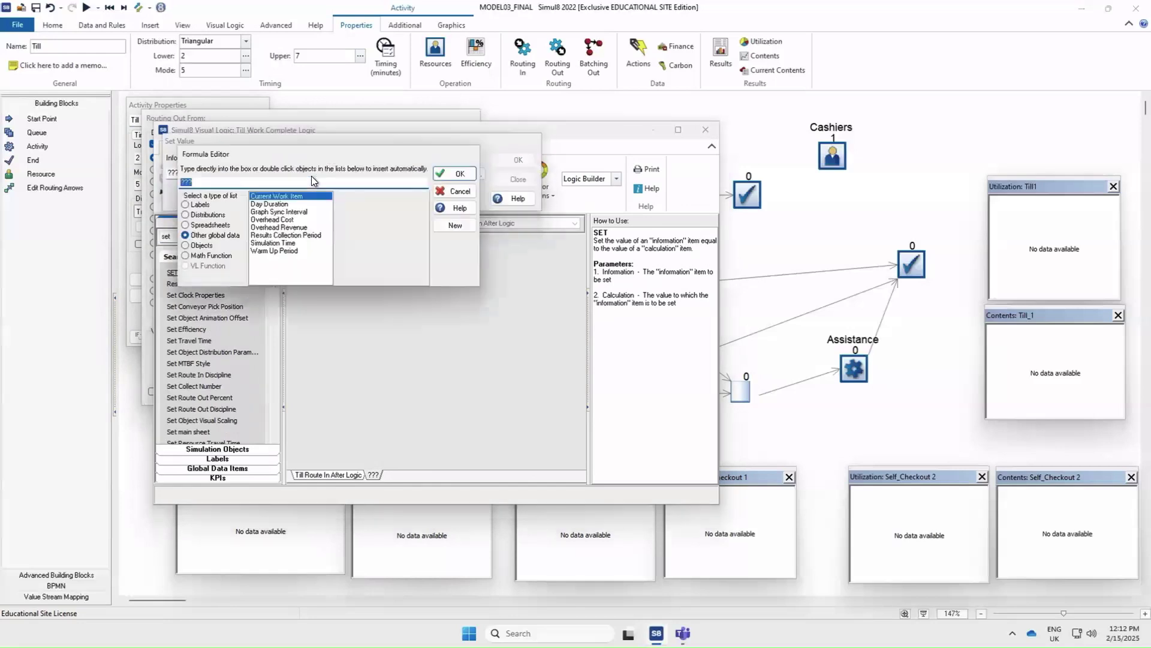
left_click(202, 205)
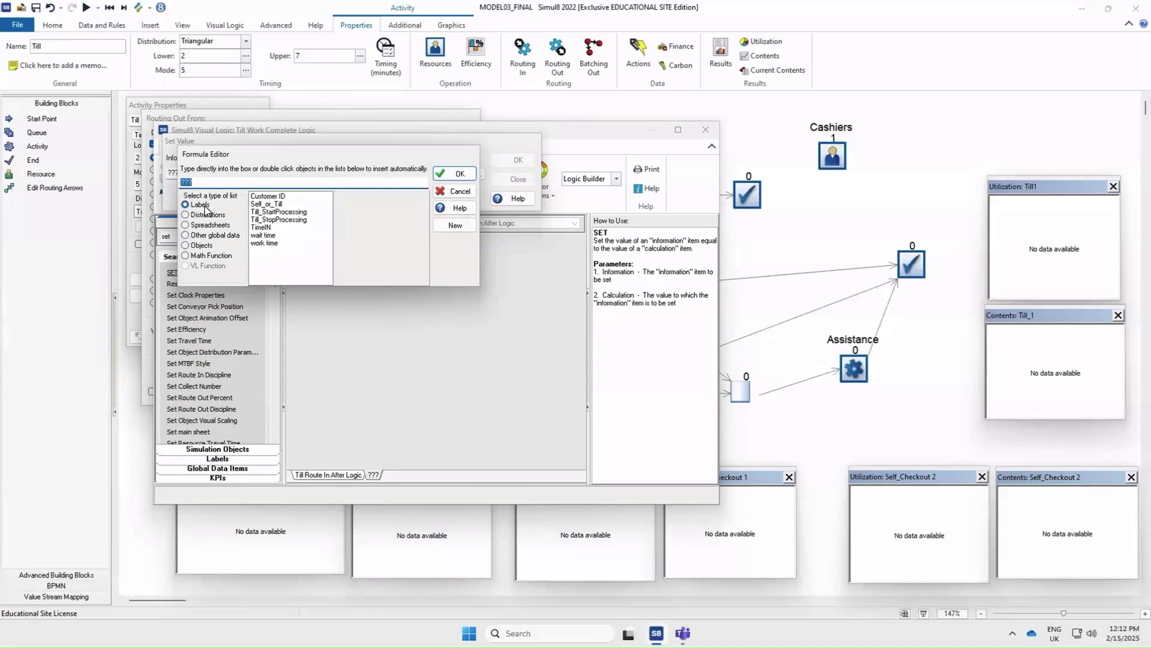
double_click(293, 220)
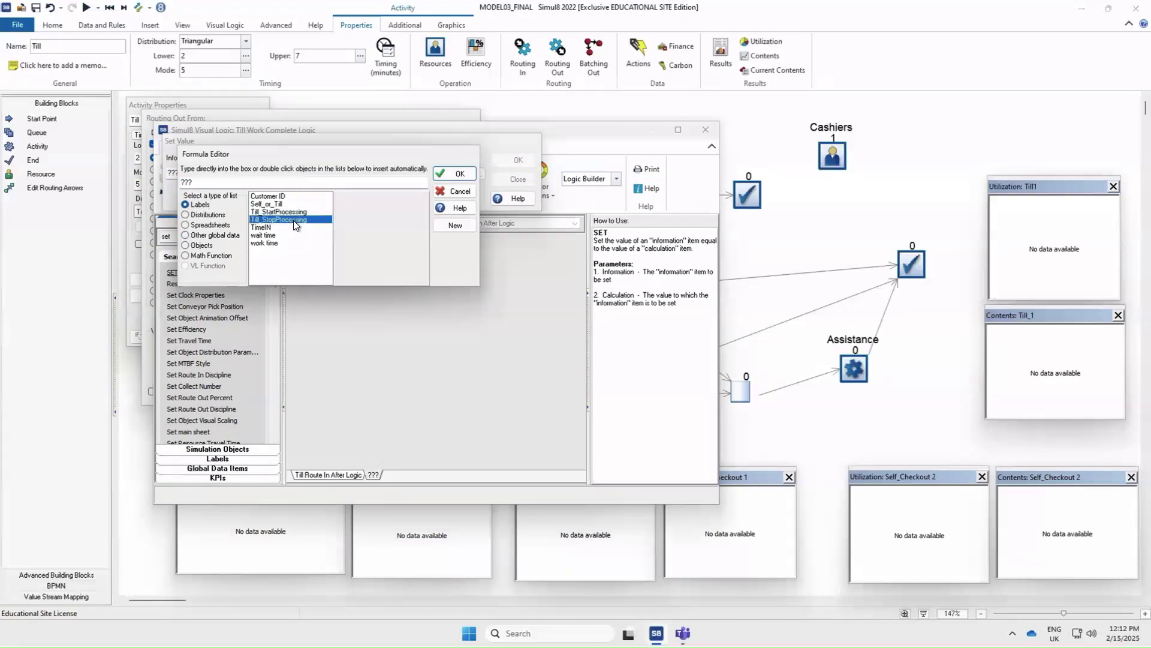
left_click(459, 177)
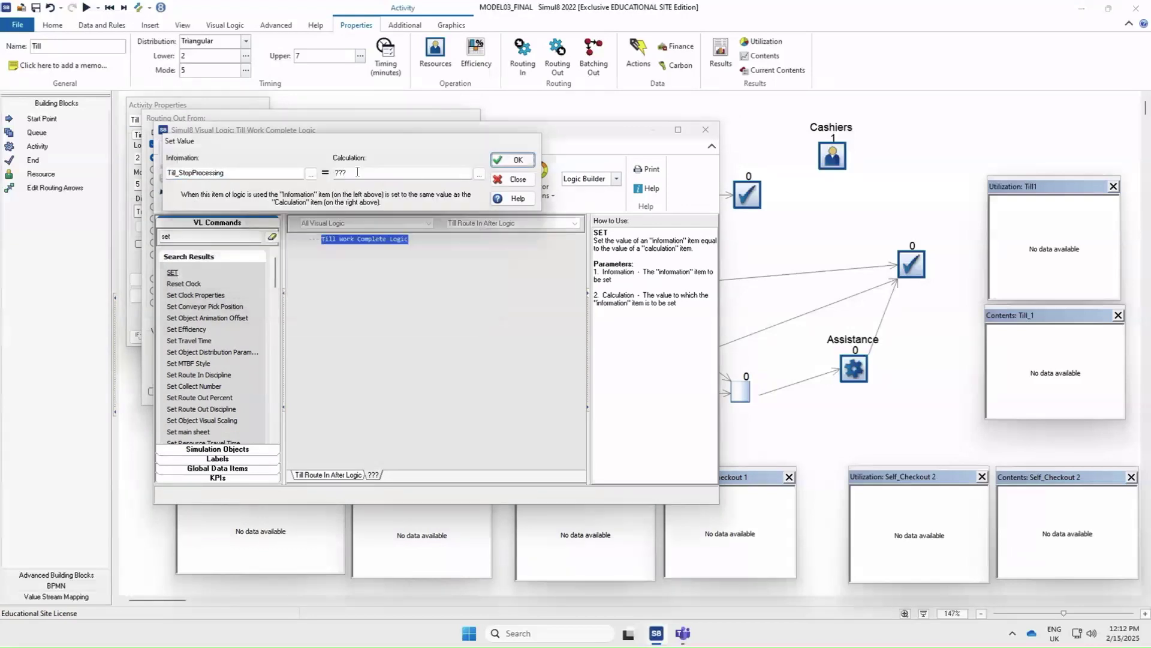
- Set the work-complete SET command's calculation to Simulation Time, then close the Till's logic and properties
left_click(453, 175)
left_click(478, 174)
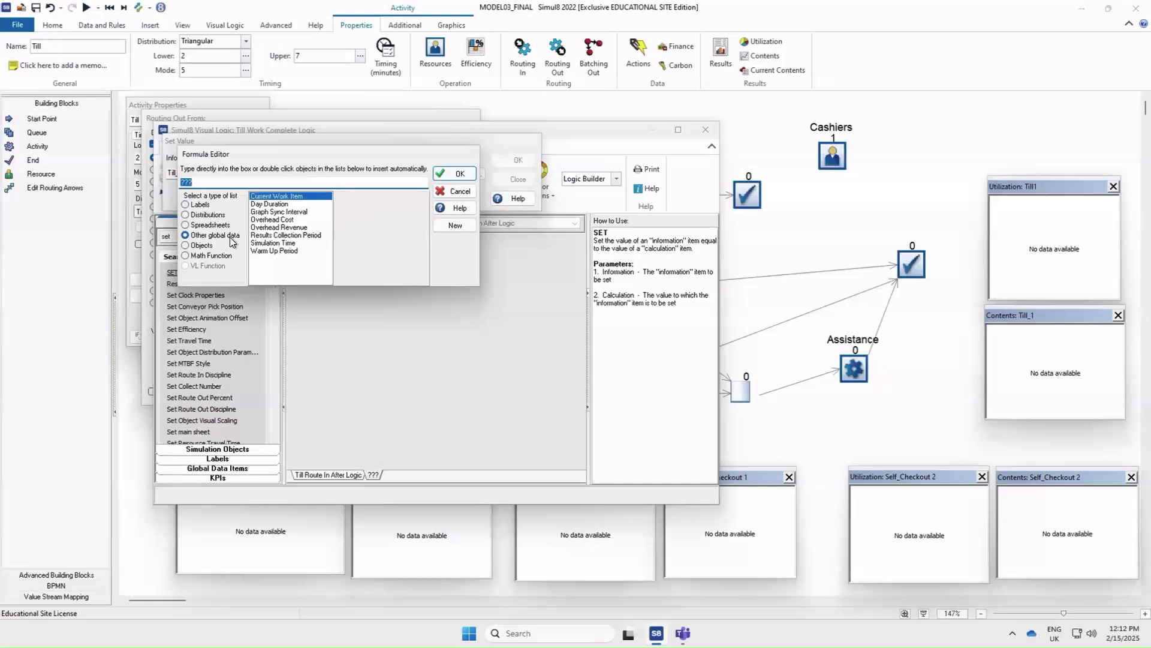
double_click(287, 243)
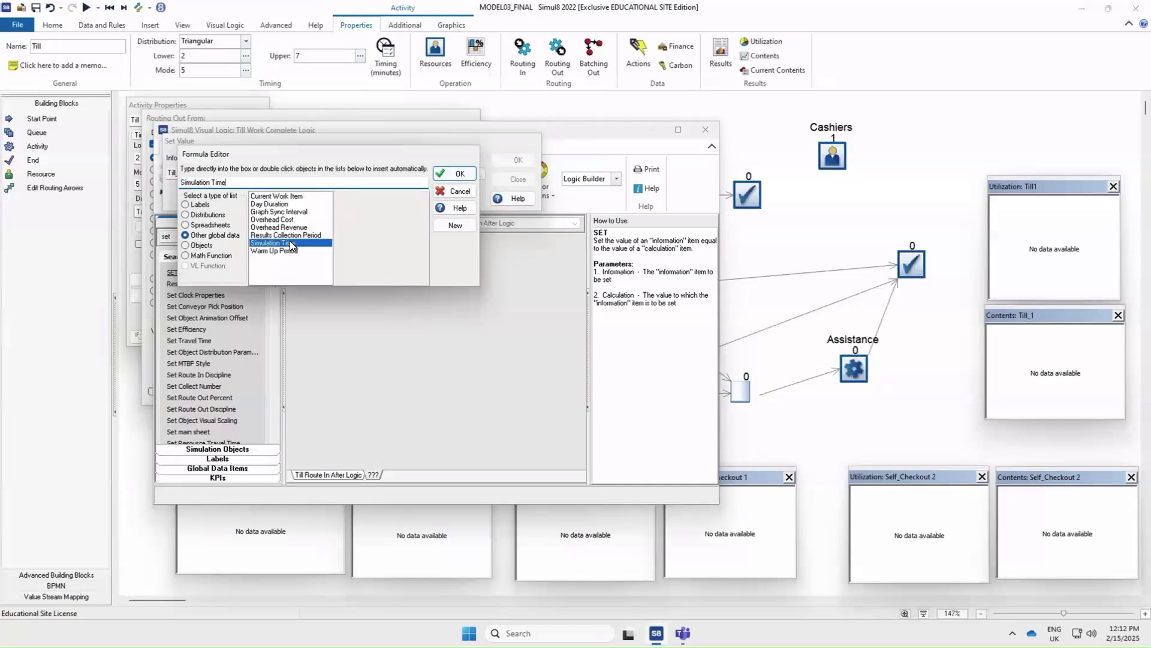
left_click(463, 174)
left_click(509, 159)
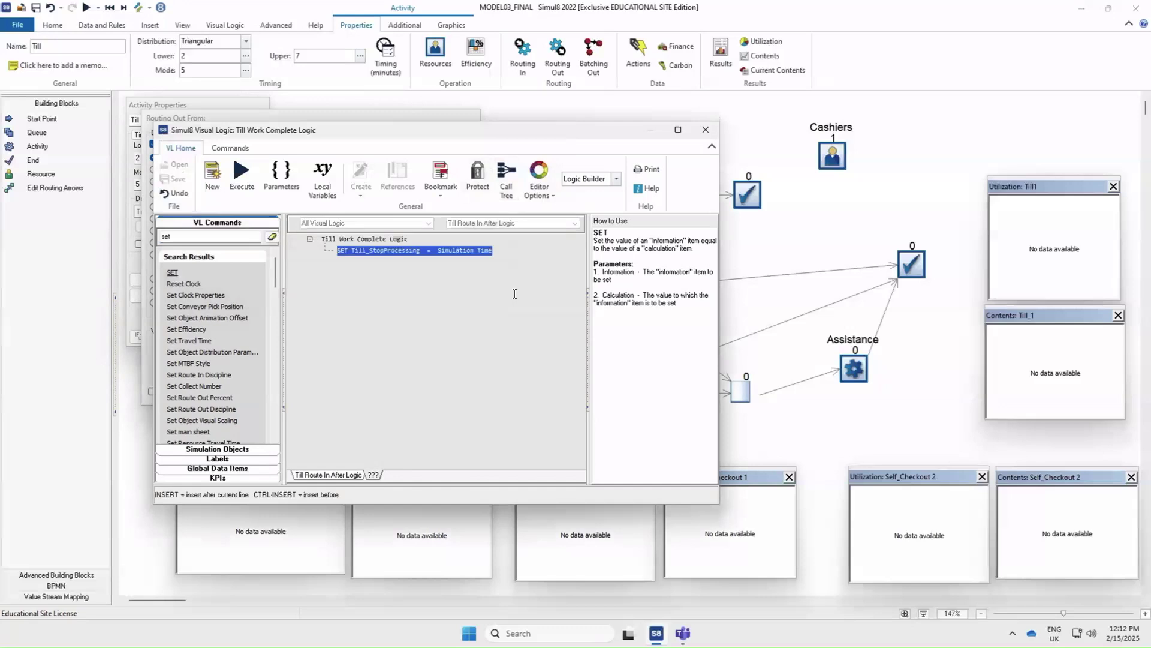
left_click(705, 129)
left_click(454, 139)
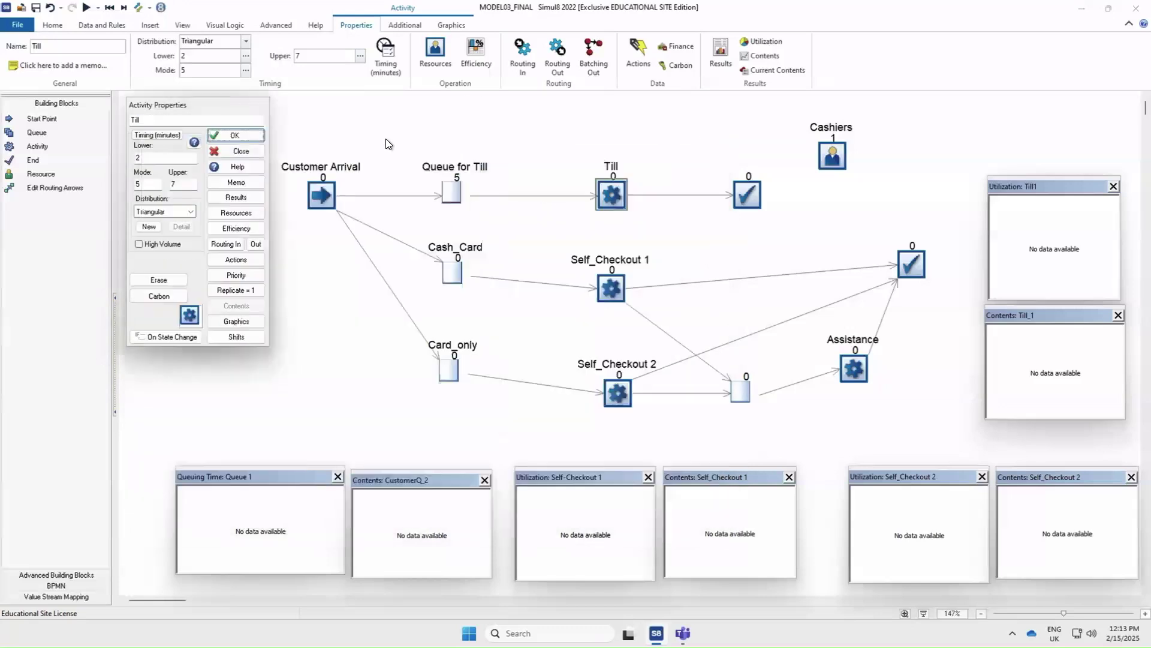
left_click(241, 152)
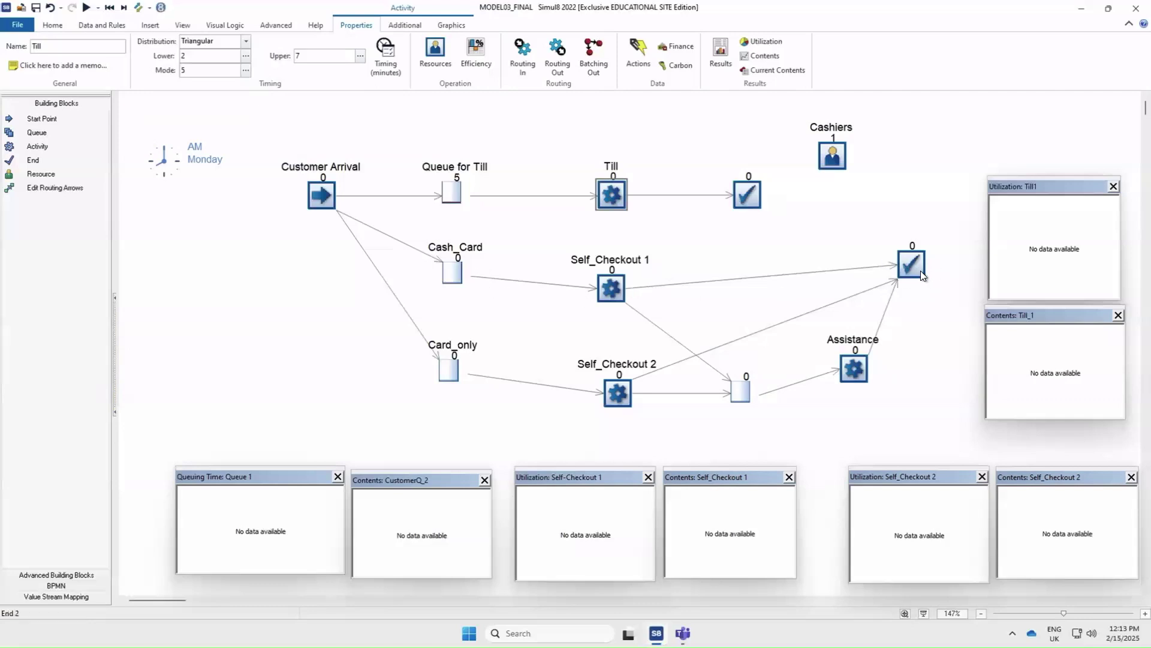
- Set the output file of the End point after the Till to a CSV named model03_till_new and accept its properties
double_click(749, 199)
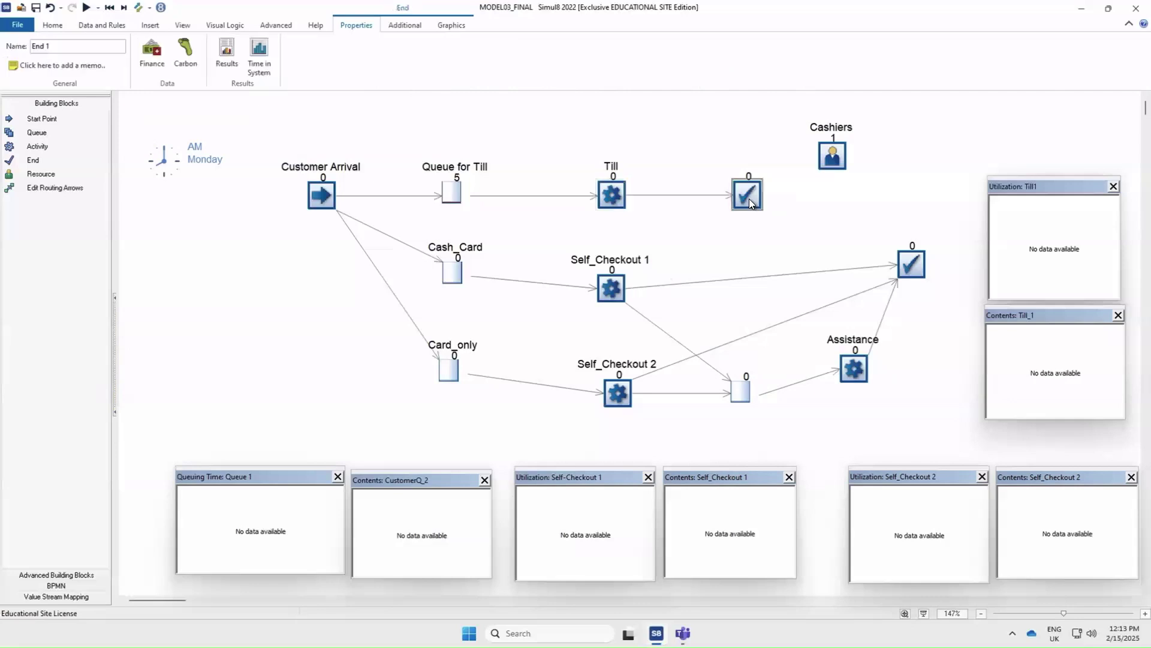
left_click(155, 279)
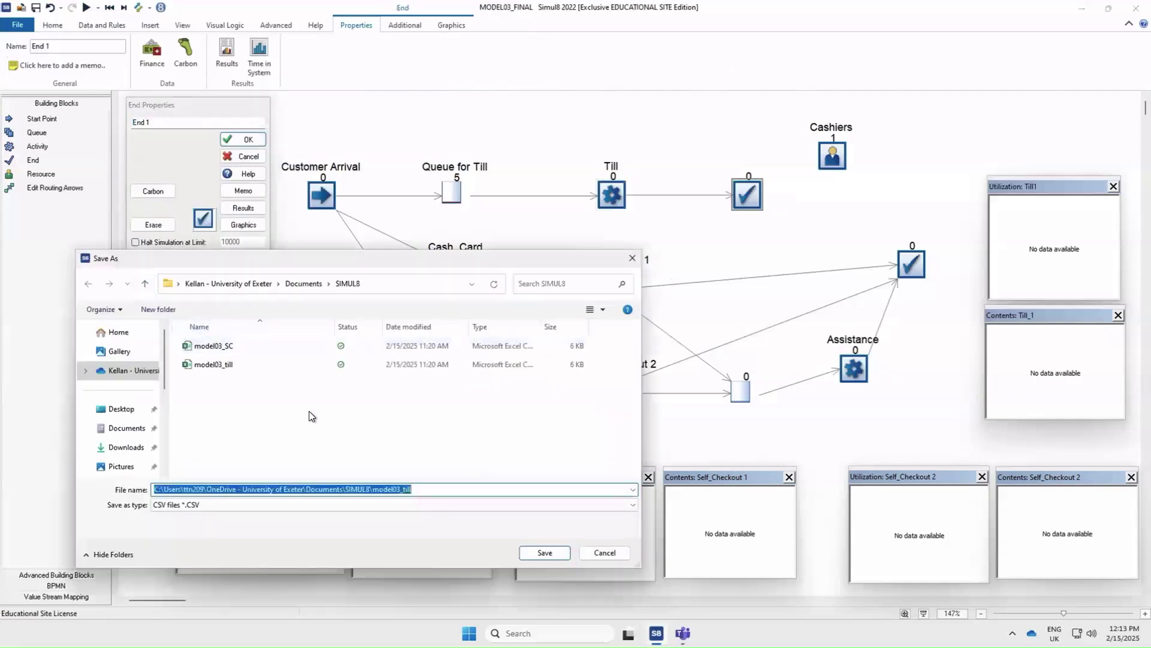
left_click(425, 490)
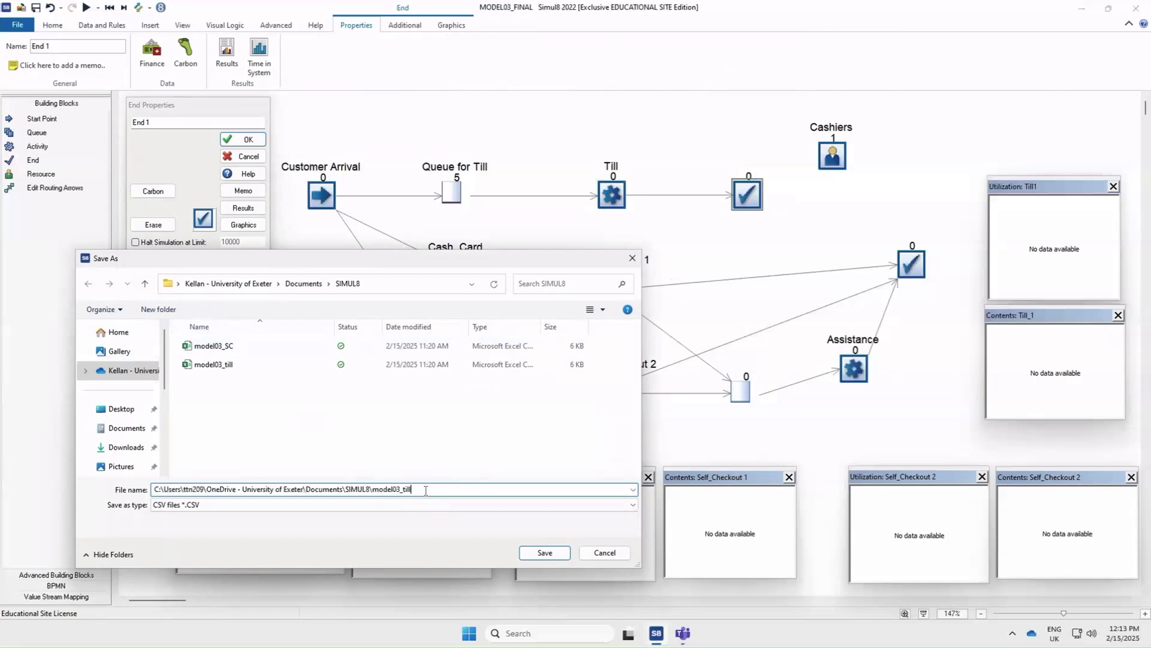
type("_new")
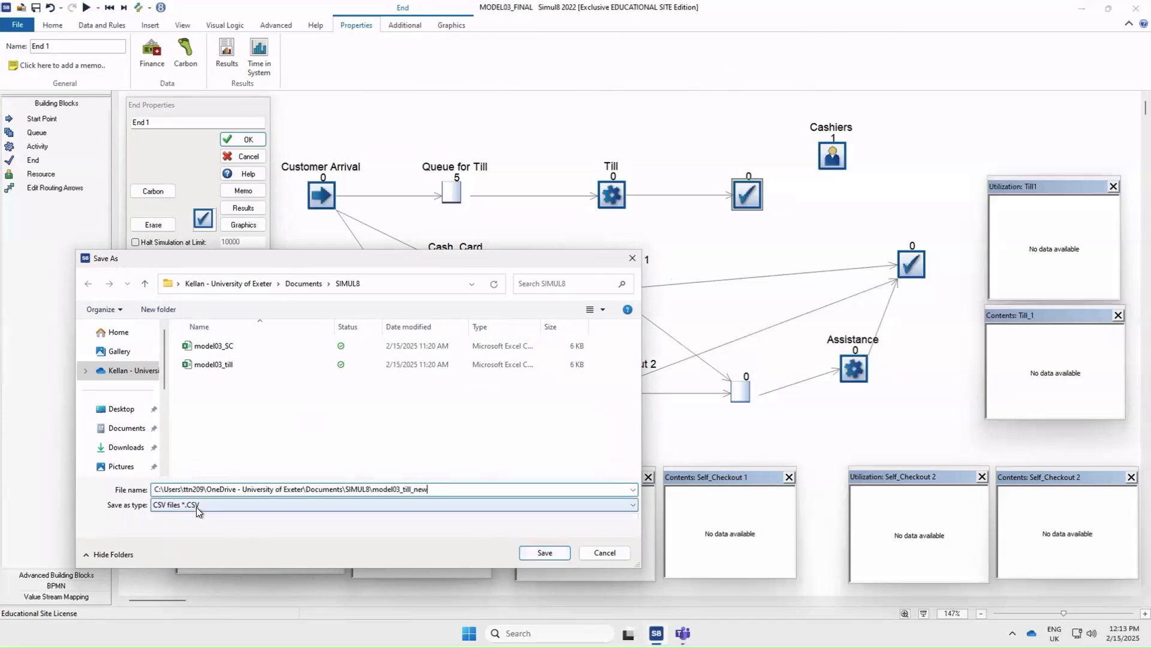
left_click(556, 553)
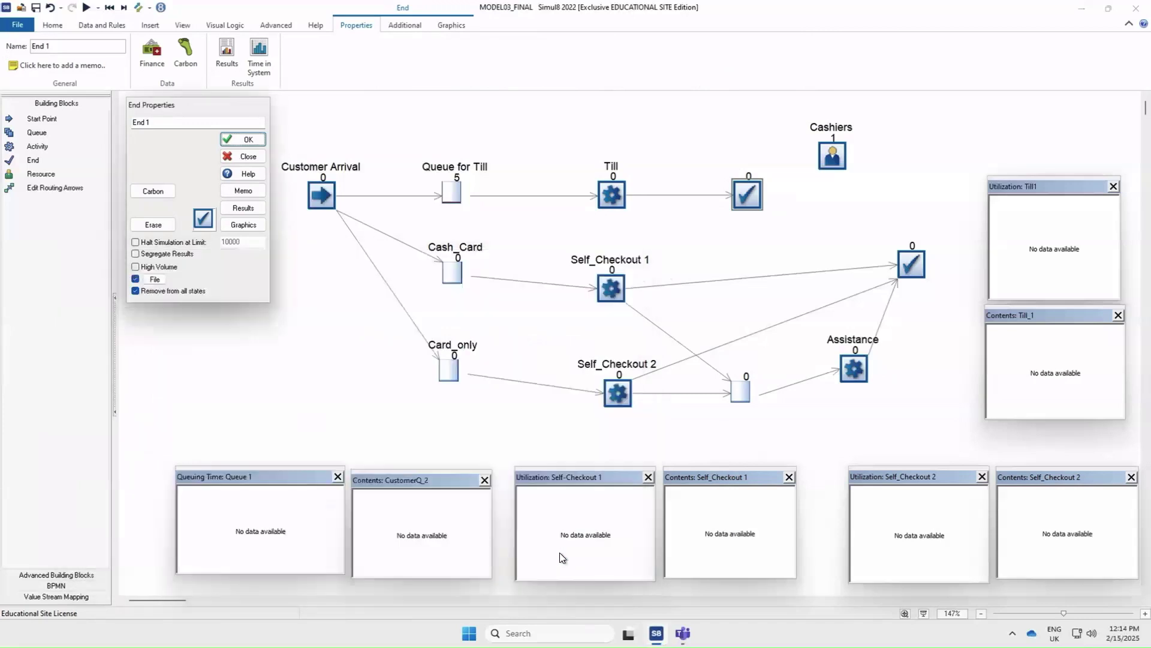
left_click(244, 140)
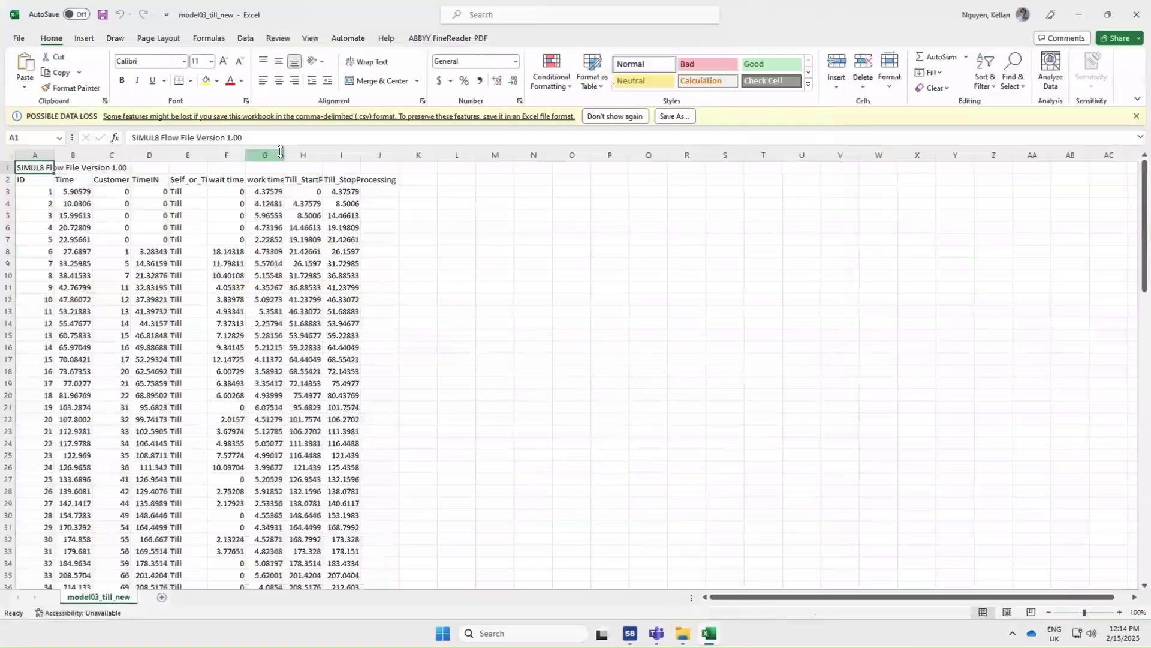
- In Excel's model03_till_new file, widen the work time, Till_StartProcessing and Till_StopProcessing columns to fit their headers
left_click_drag(280, 151, 313, 152)
left_click_drag(391, 154, 452, 154)
left_click_drag(332, 155, 401, 155)
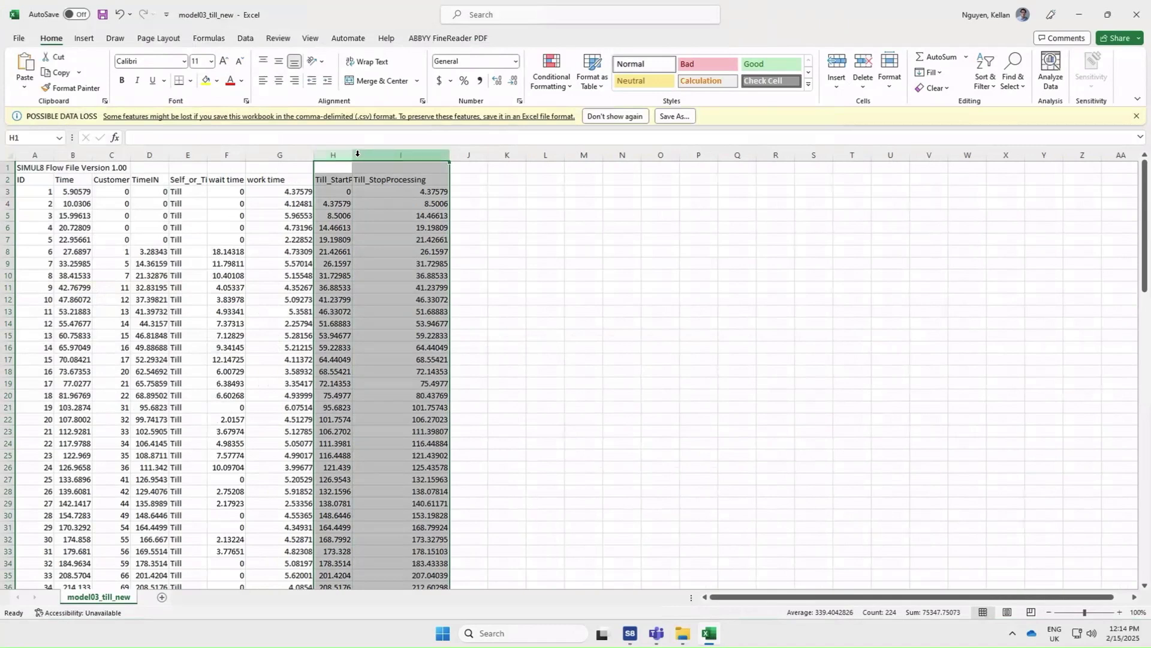
left_click_drag(353, 154, 398, 156)
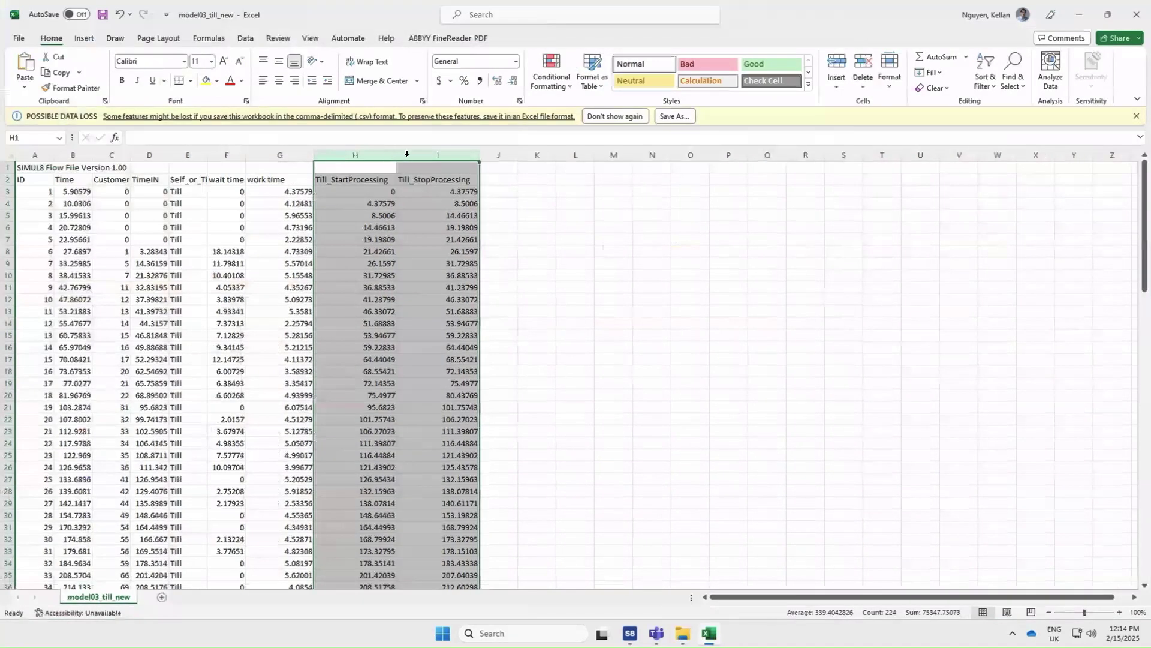
left_click_drag(477, 155, 500, 156)
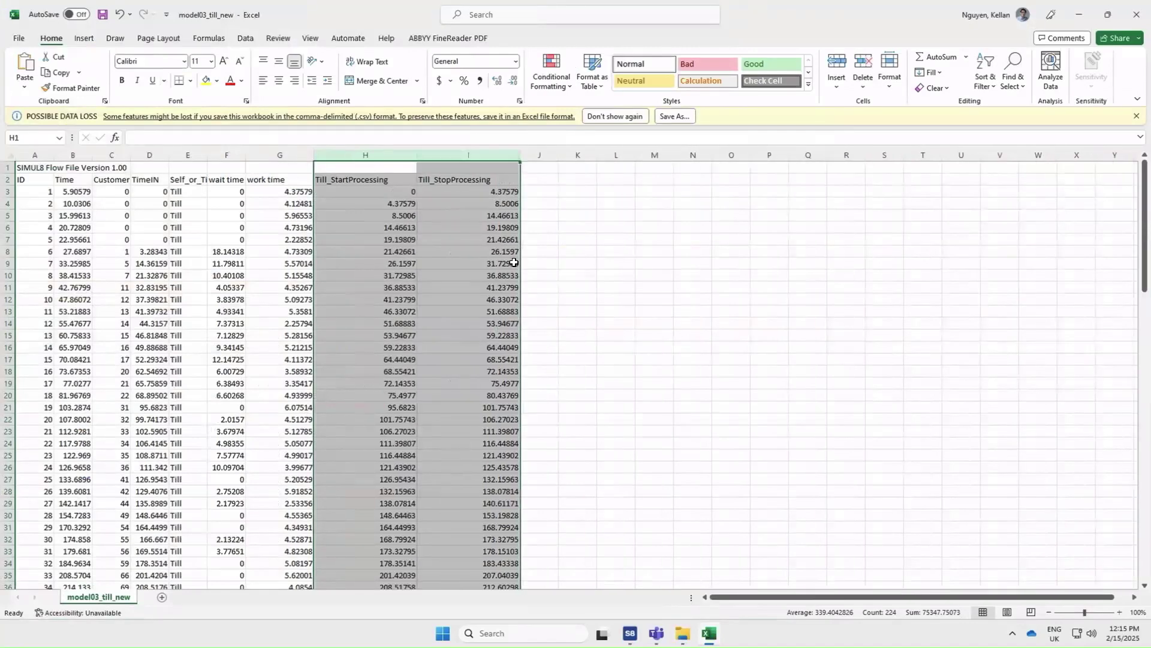
- Add the header "Till_Processing Time" in cell J2 and widen column J to fit it
left_click(548, 180)
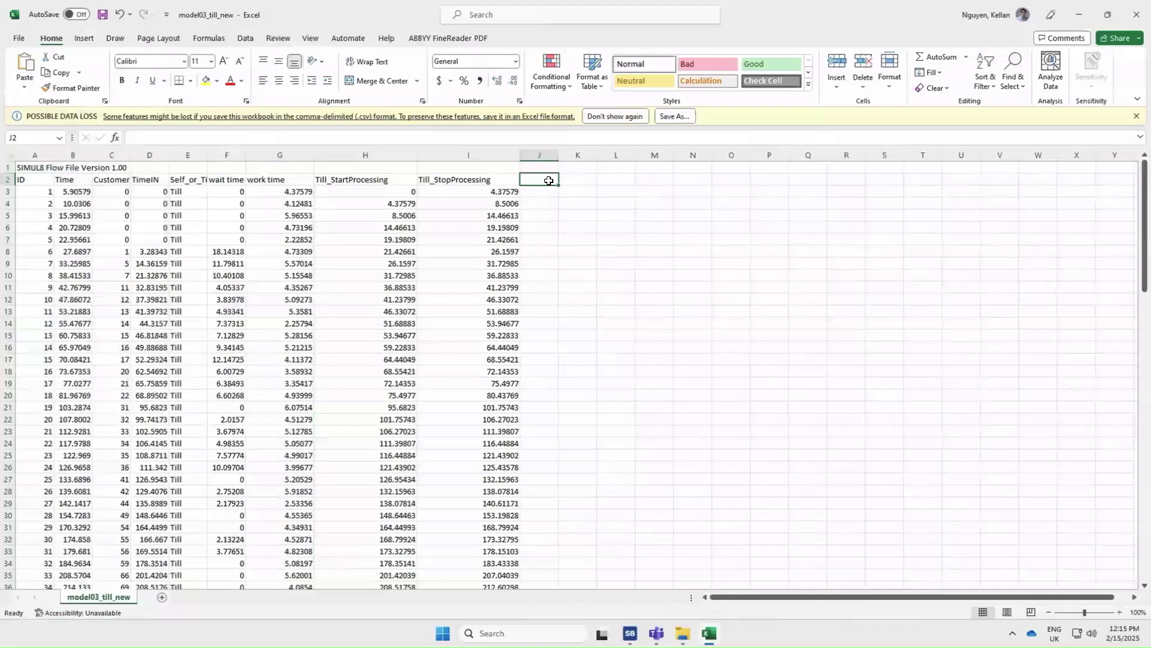
double_click(548, 180)
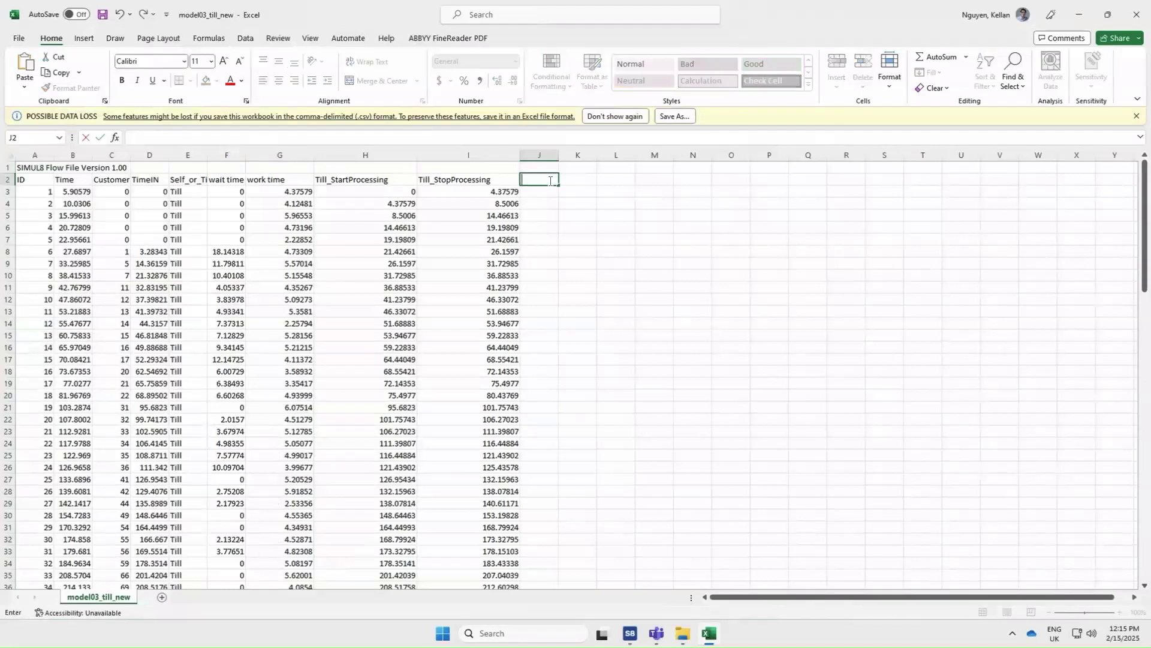
type("Till_Processing Time")
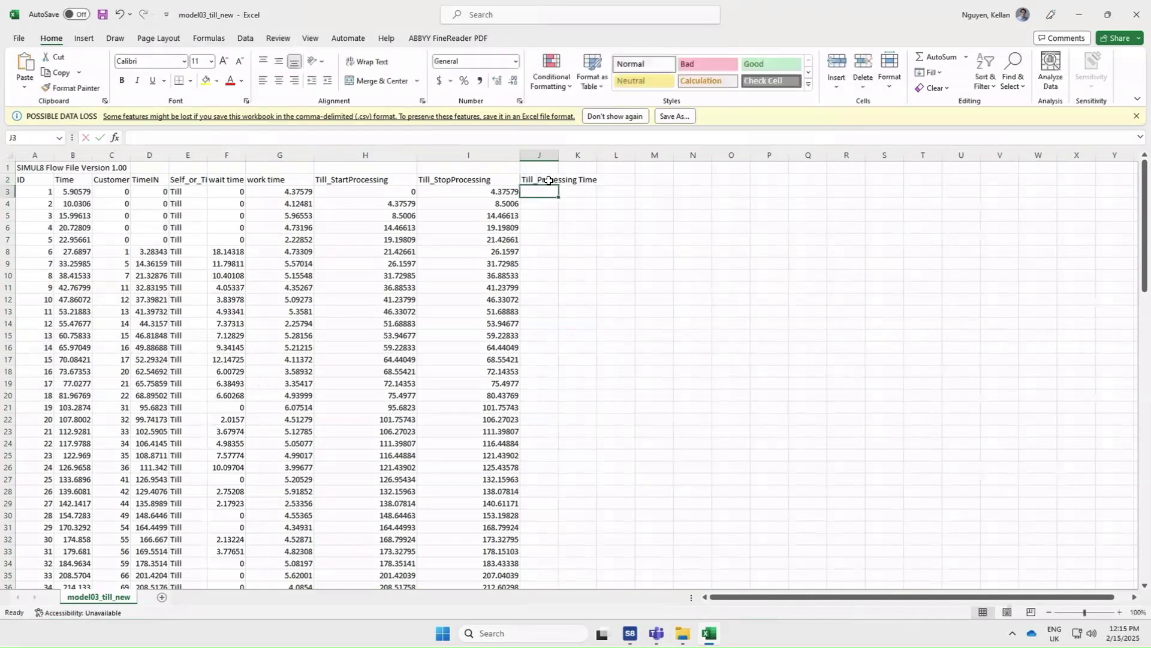
key("Return")
left_click_drag(559, 156, 604, 155)
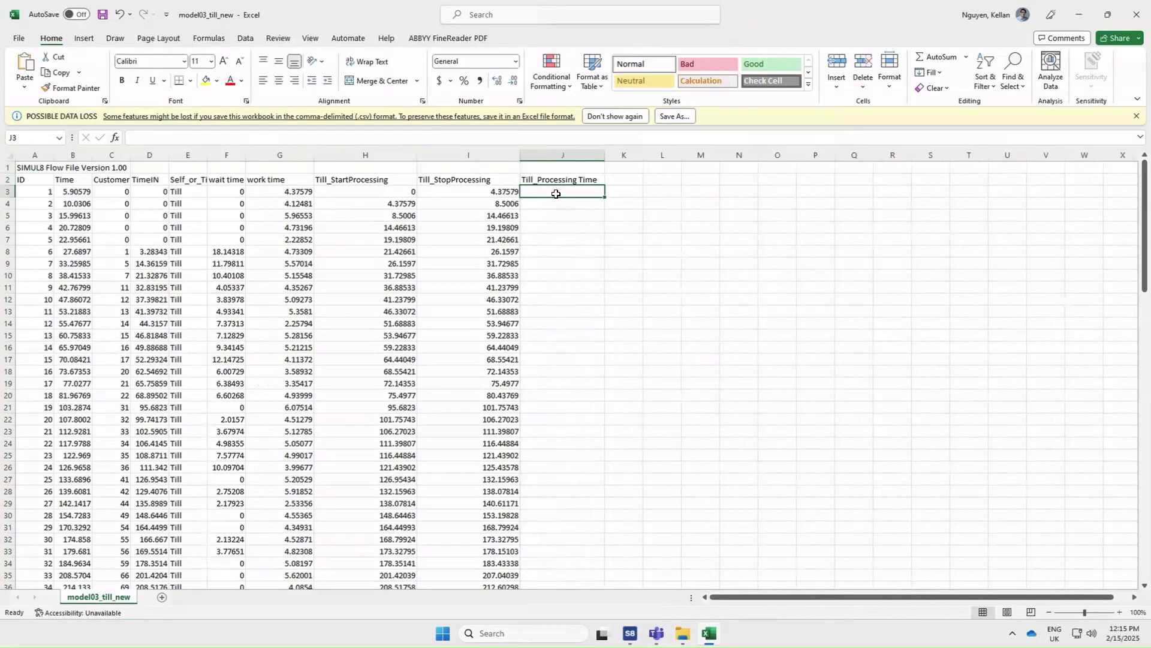
- Enter the formula =I3-H3 in cell J3 and fill it down the whole Till_Processing Time column
type("=")
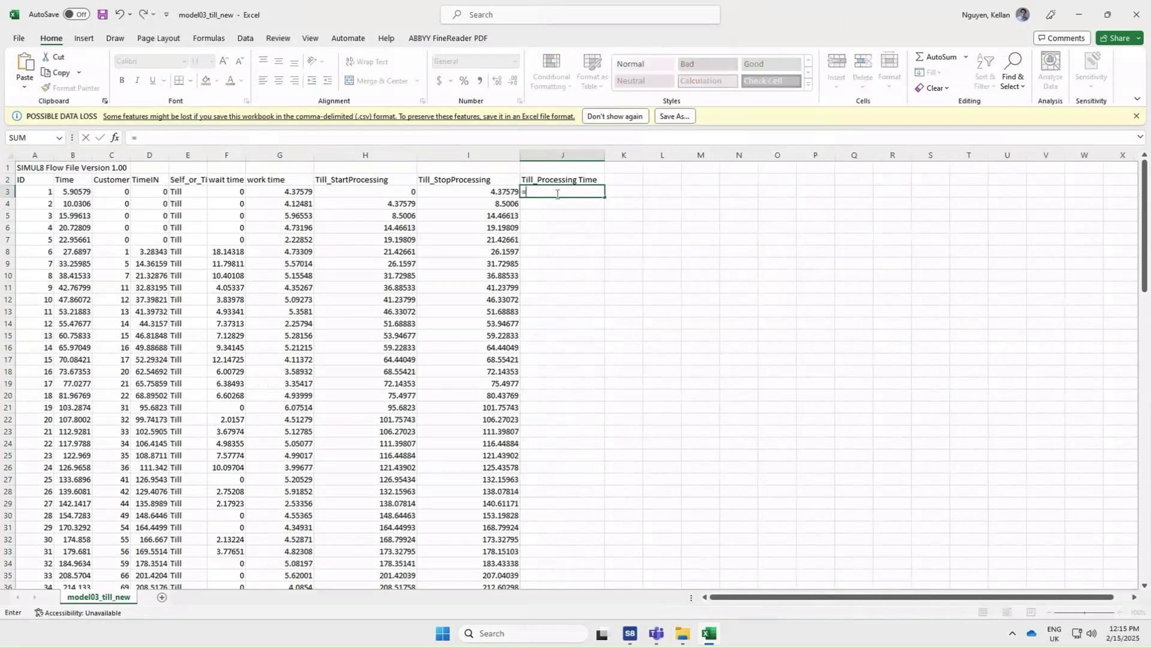
left_click(481, 191)
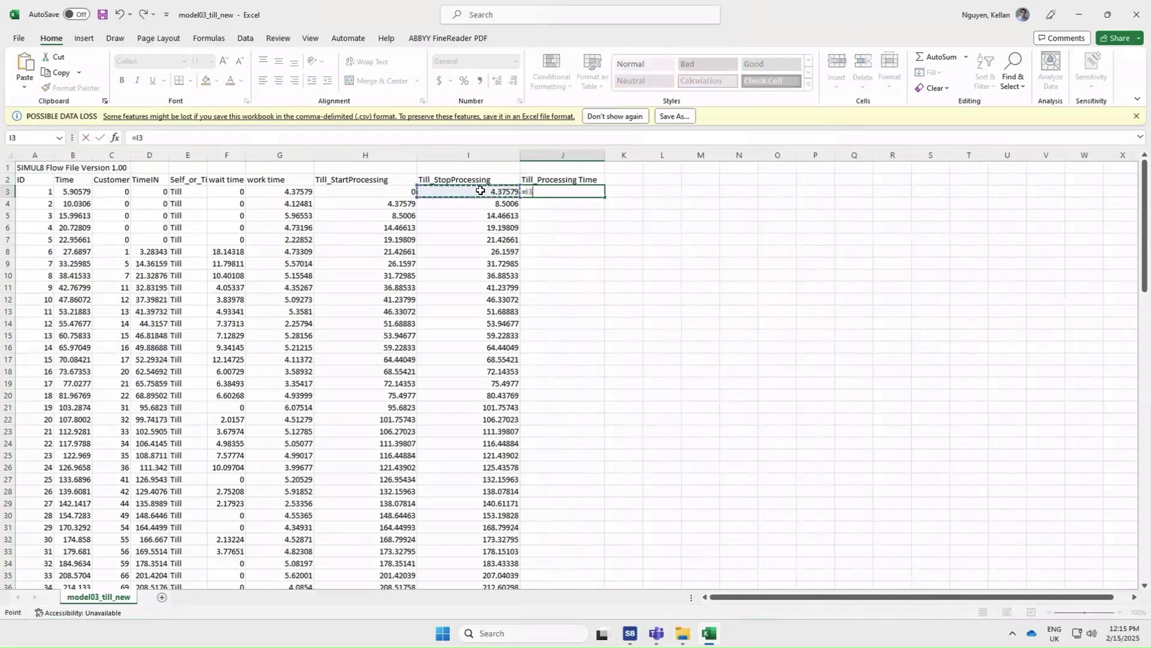
type("-")
left_click(373, 191)
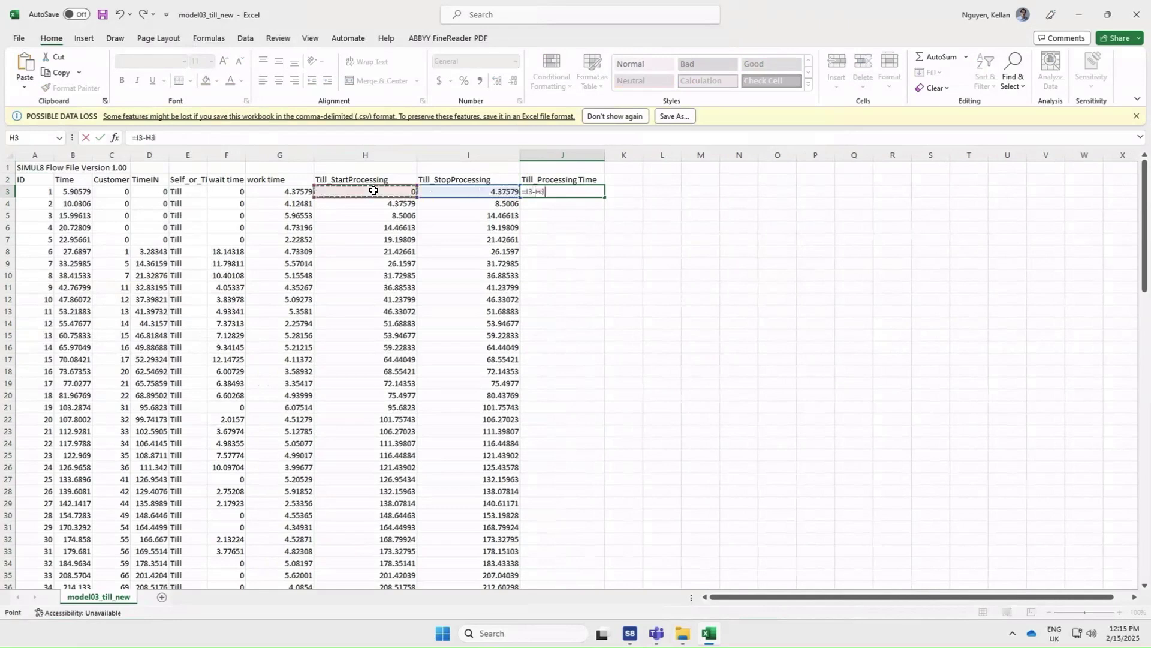
key("Return")
left_click(587, 193)
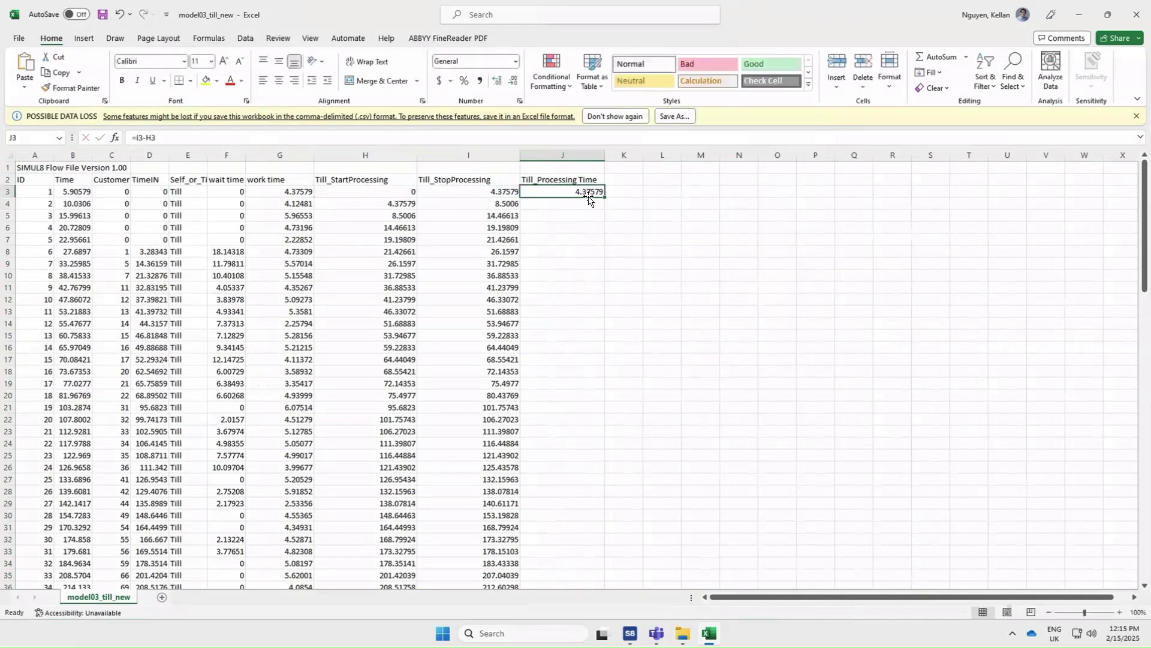
double_click(605, 197)
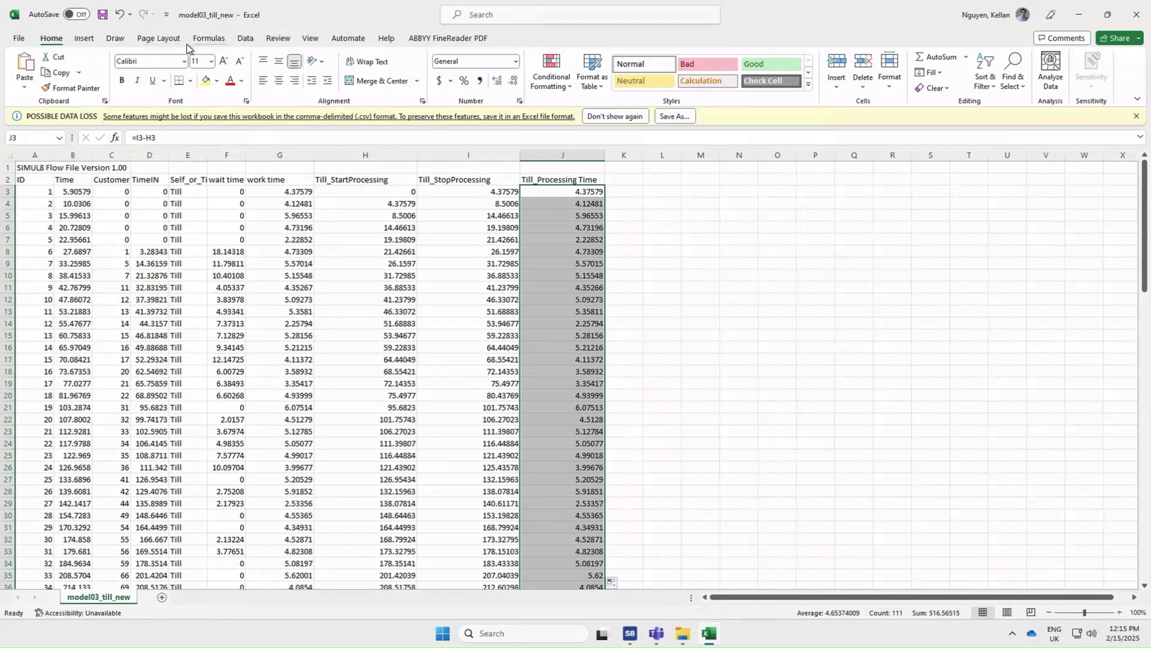
- Insert a histogram of the Till_Processing Time values and place it in the empty area beside the data
left_click(84, 40)
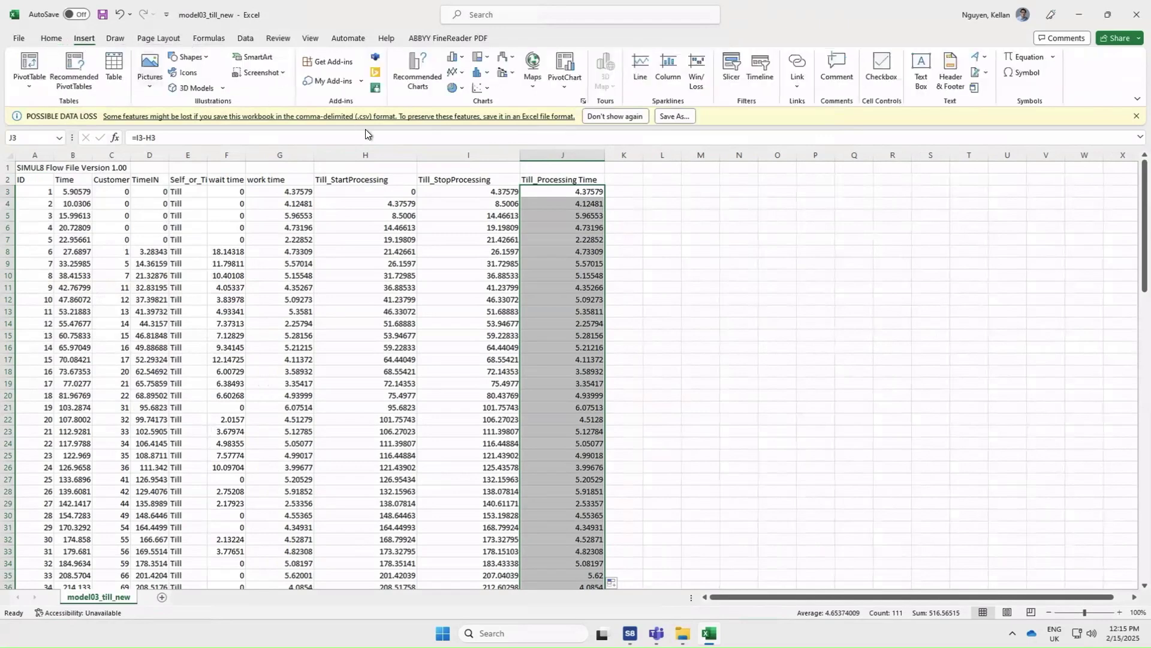
left_click(420, 71)
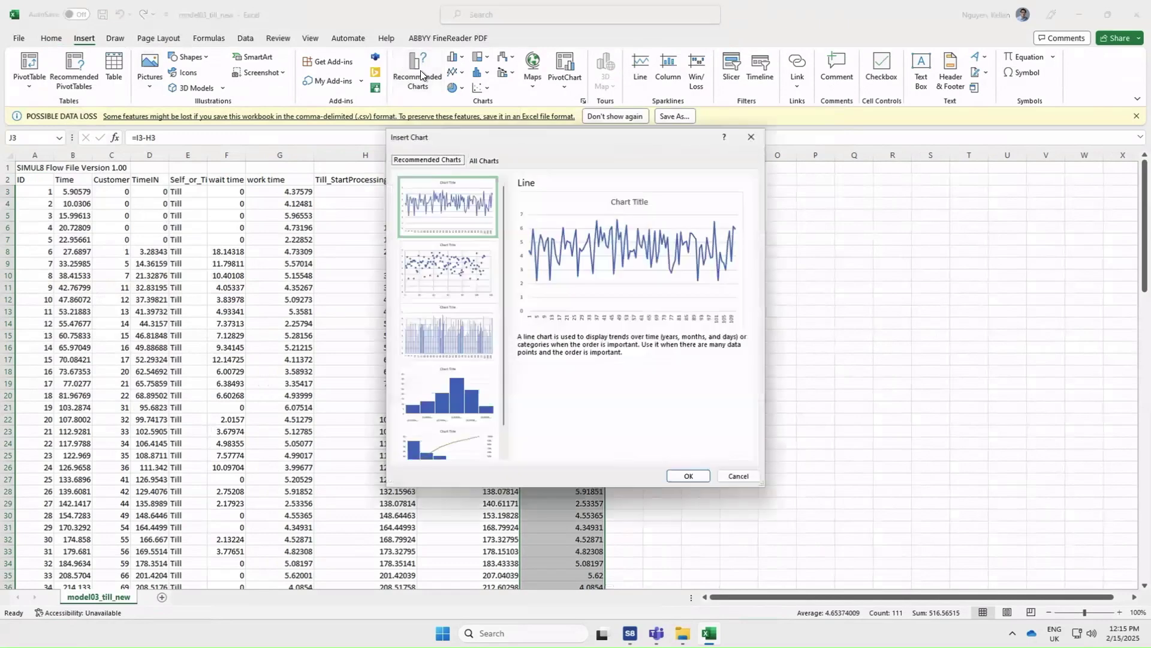
left_click(471, 404)
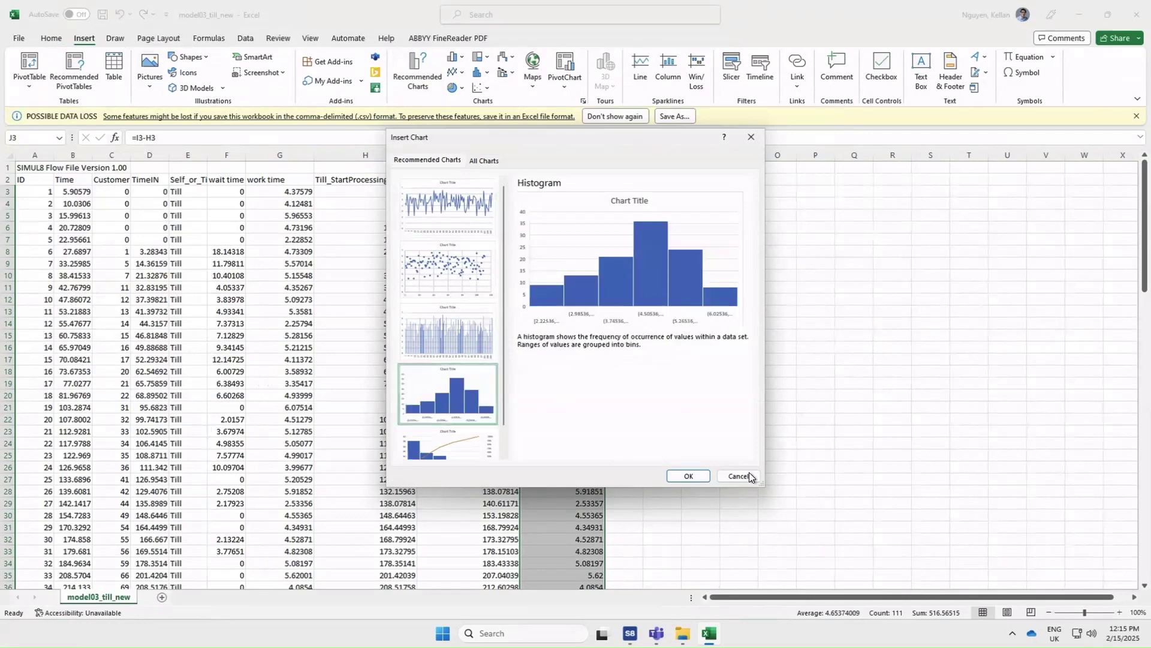
left_click(684, 476)
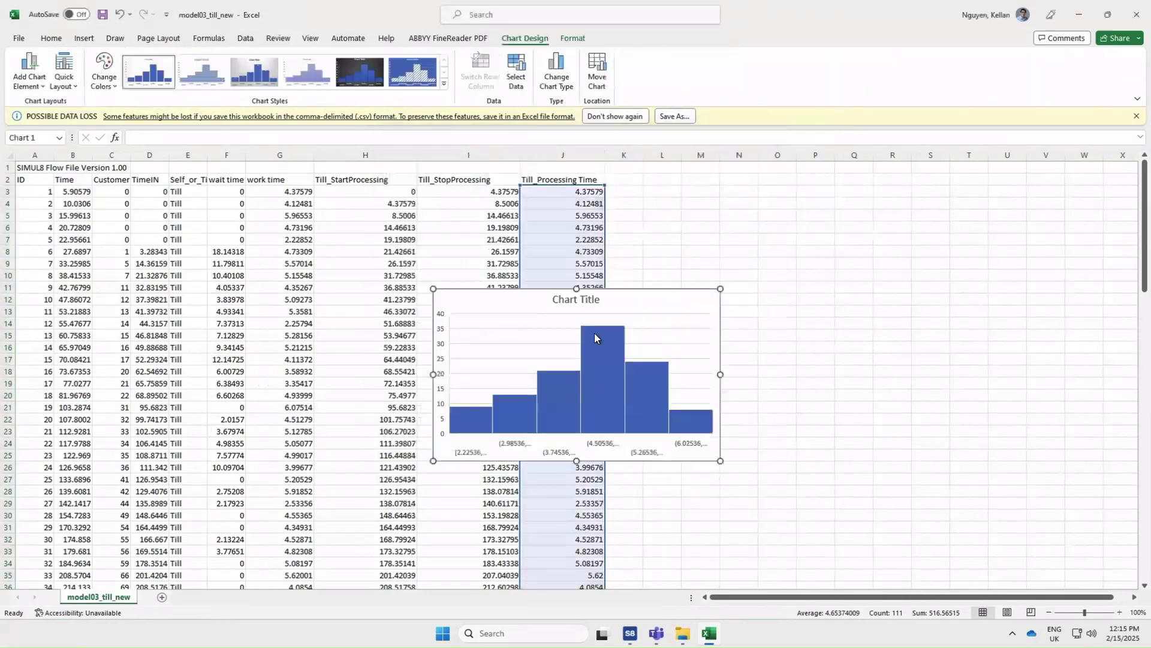
left_click_drag(642, 295, 851, 275)
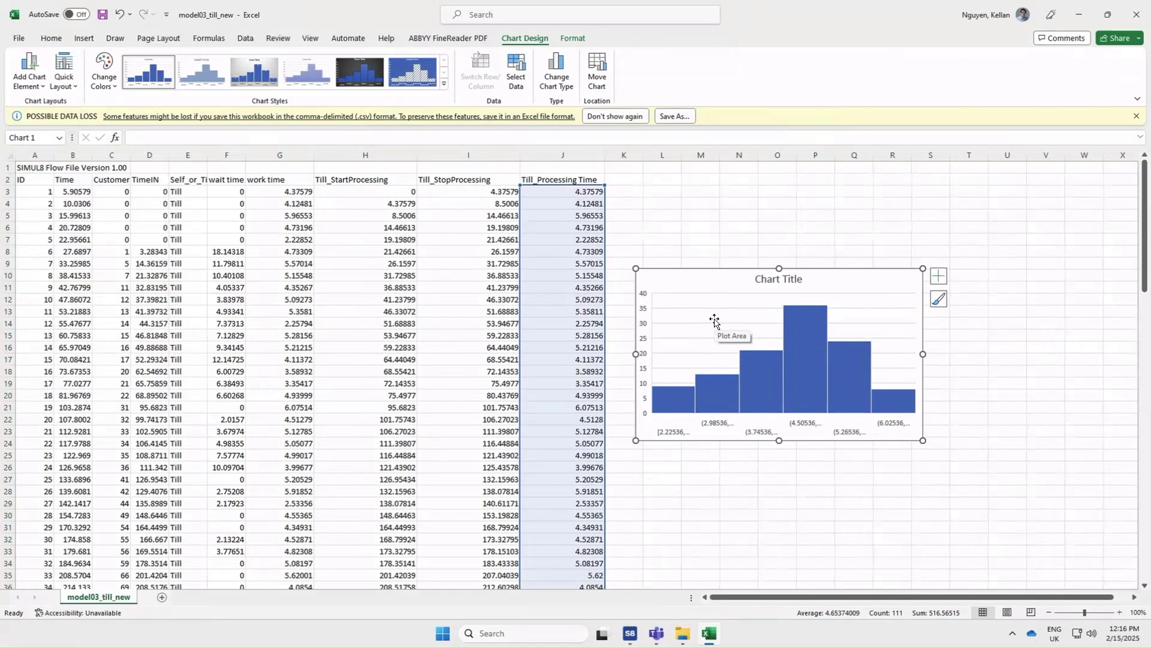
- Change the histogram's chart title to "Till_Processing Time"
double_click(768, 281)
left_click_drag(755, 280, 768, 282)
triple_click(768, 280)
type("Till")
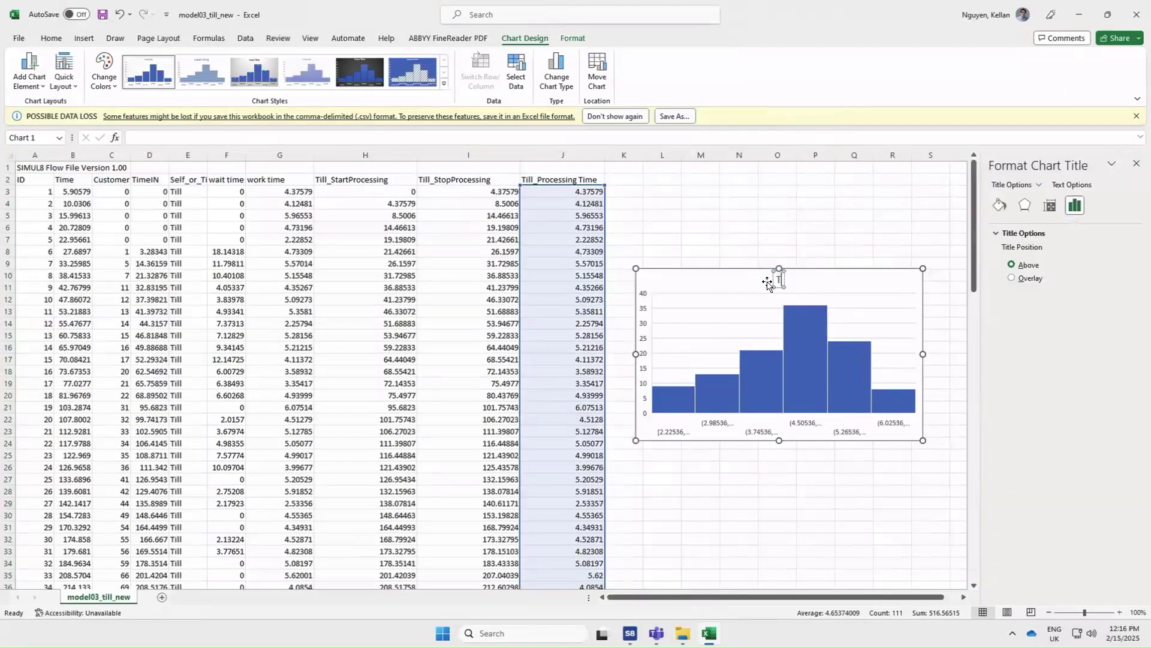
type(" Processing Toe")
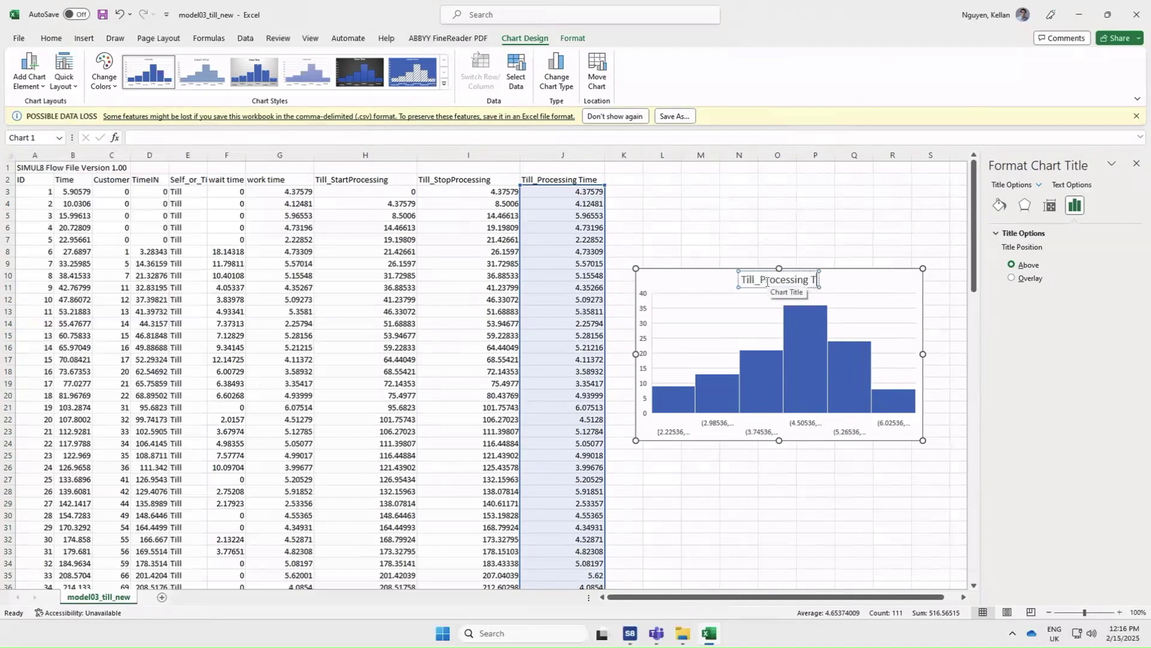
key("BackSpace")
key("BackSpace")
type("ime")
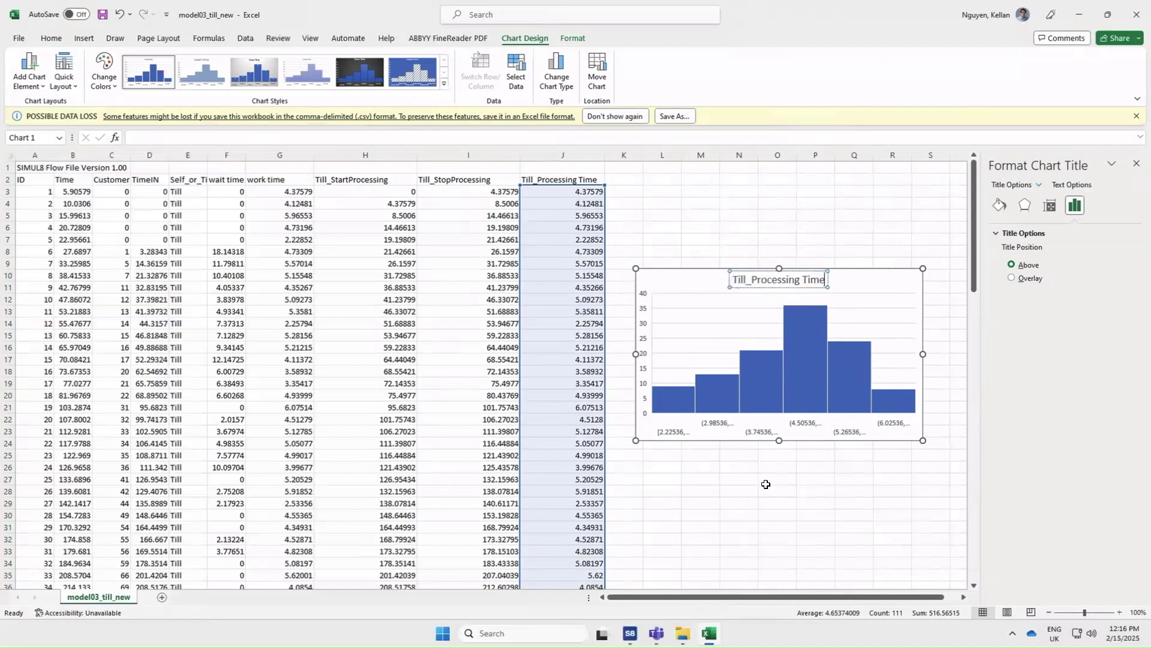
left_click(897, 397)
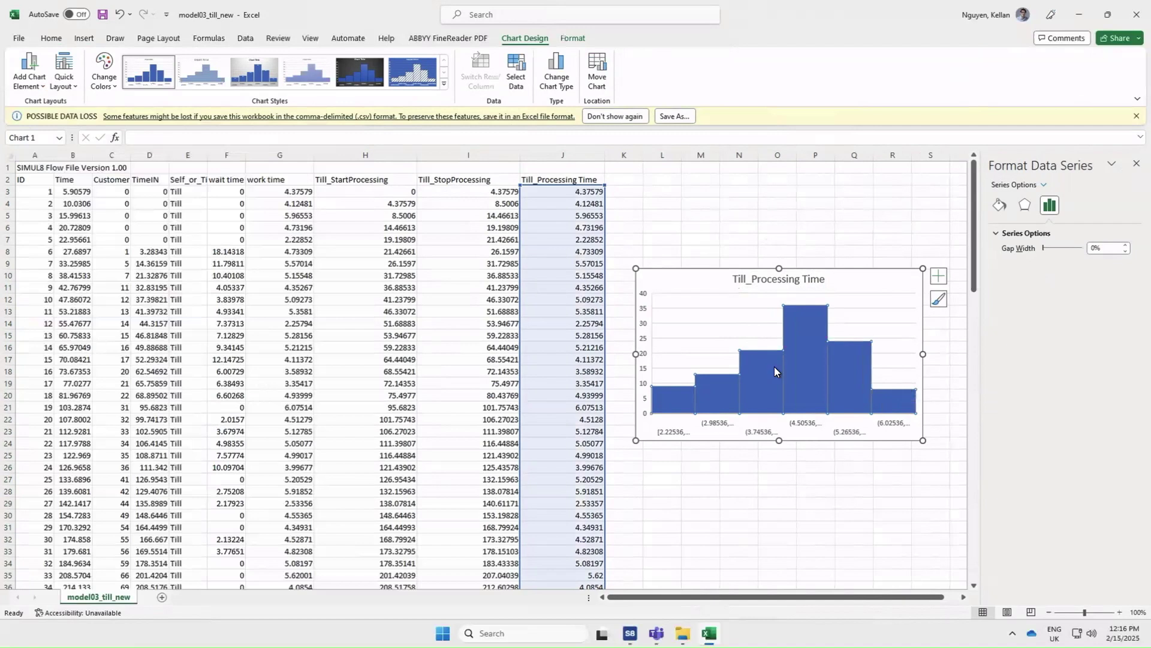
left_click(929, 407)
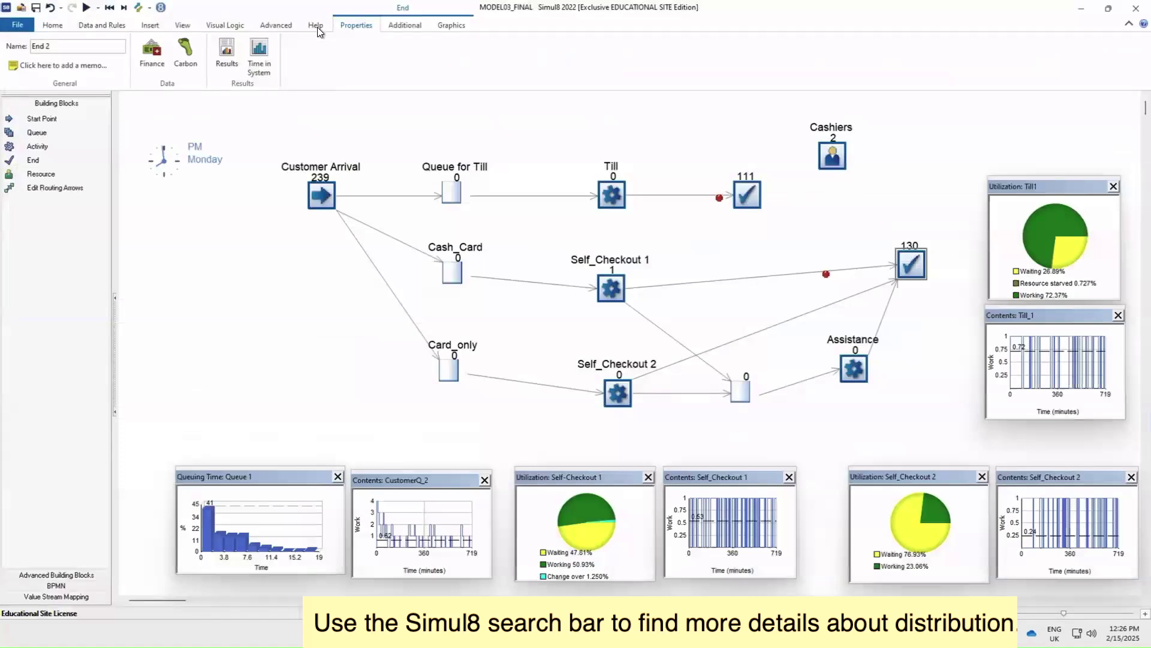
- Open the online Simul8 help files and search the support articles for "DISTRIBUTION"
left_click(317, 26)
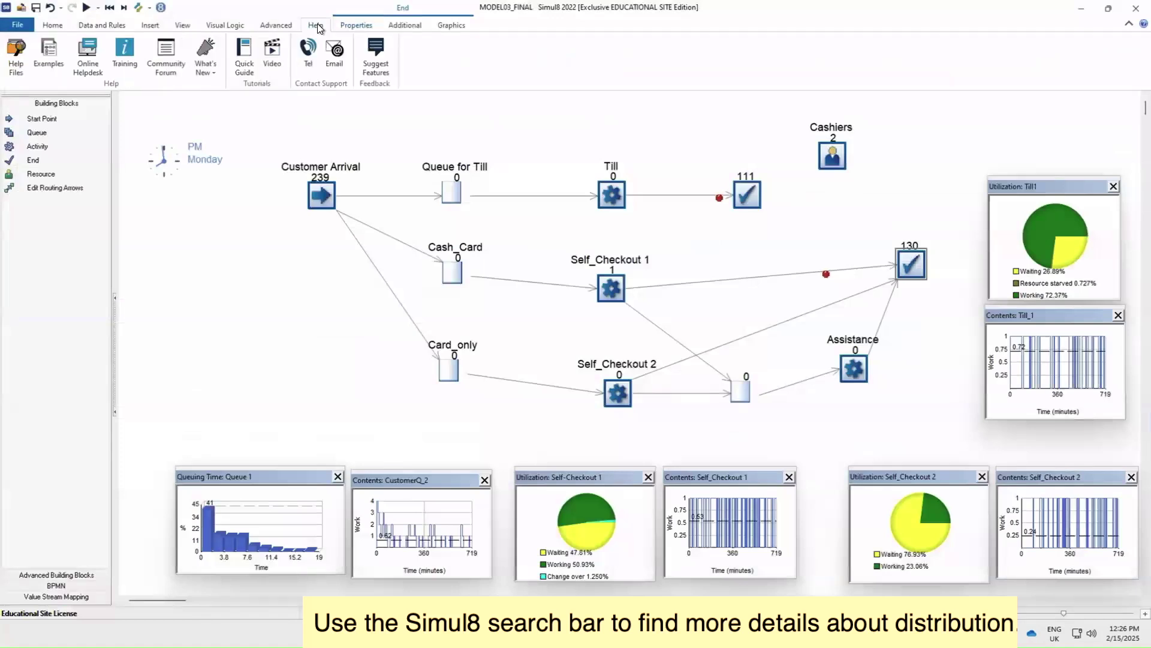
left_click(13, 54)
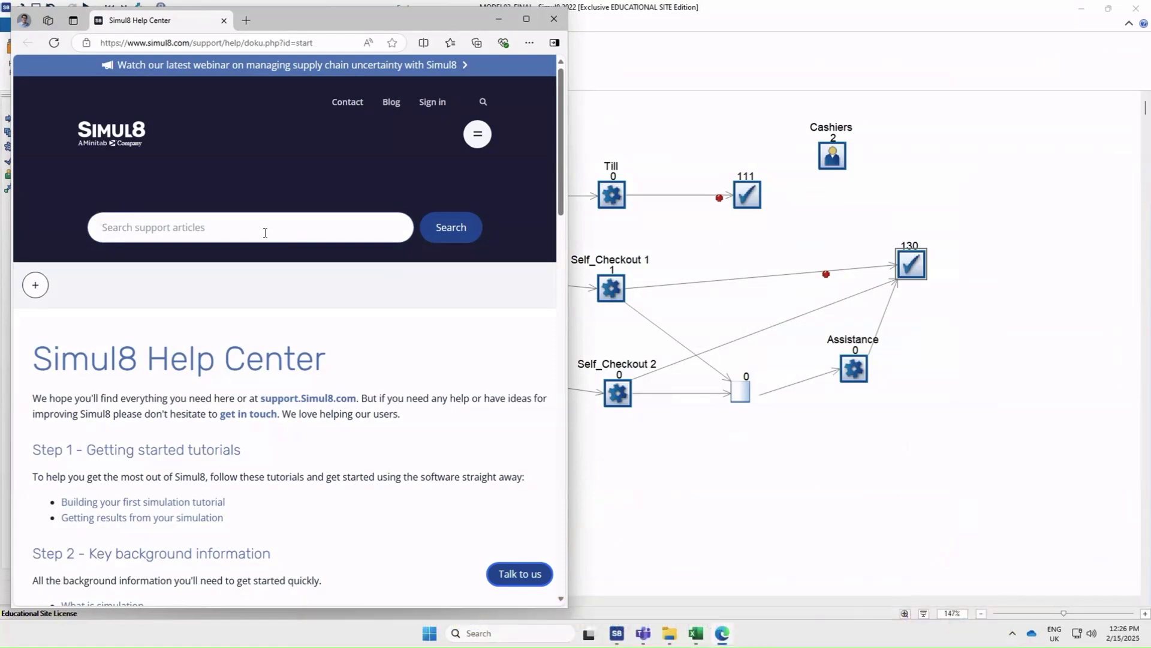
type("DISTRIBUTION")
left_click(451, 229)
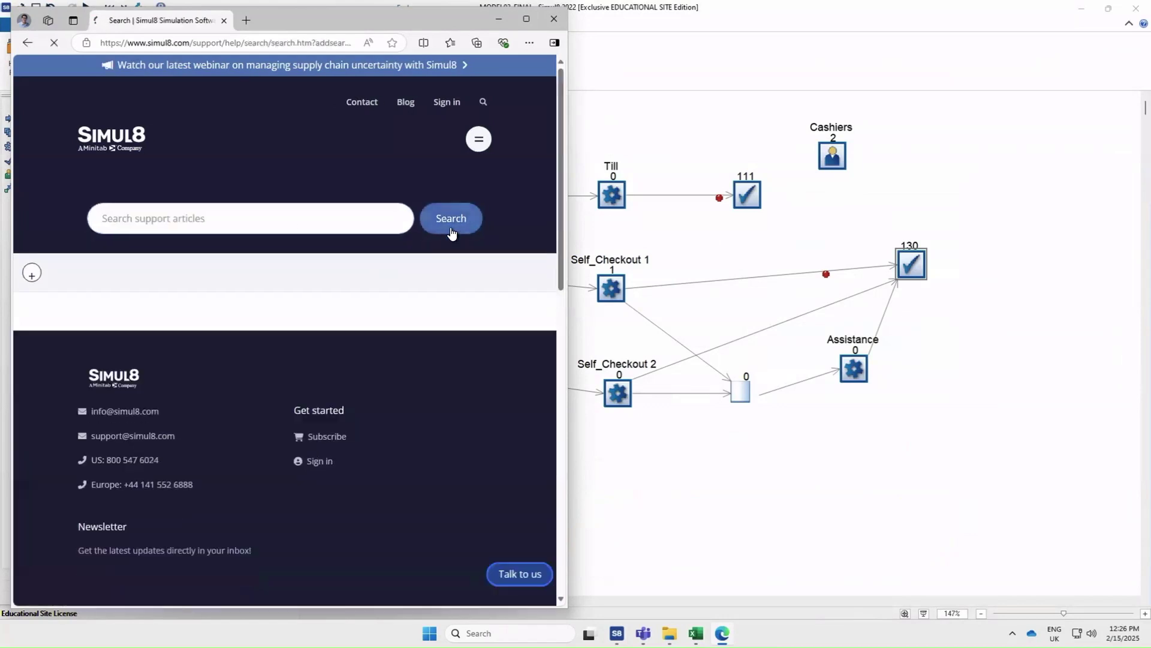
- Examine the distribution topics in the help search results and close the help page
scroll(465, 268, "down", 2)
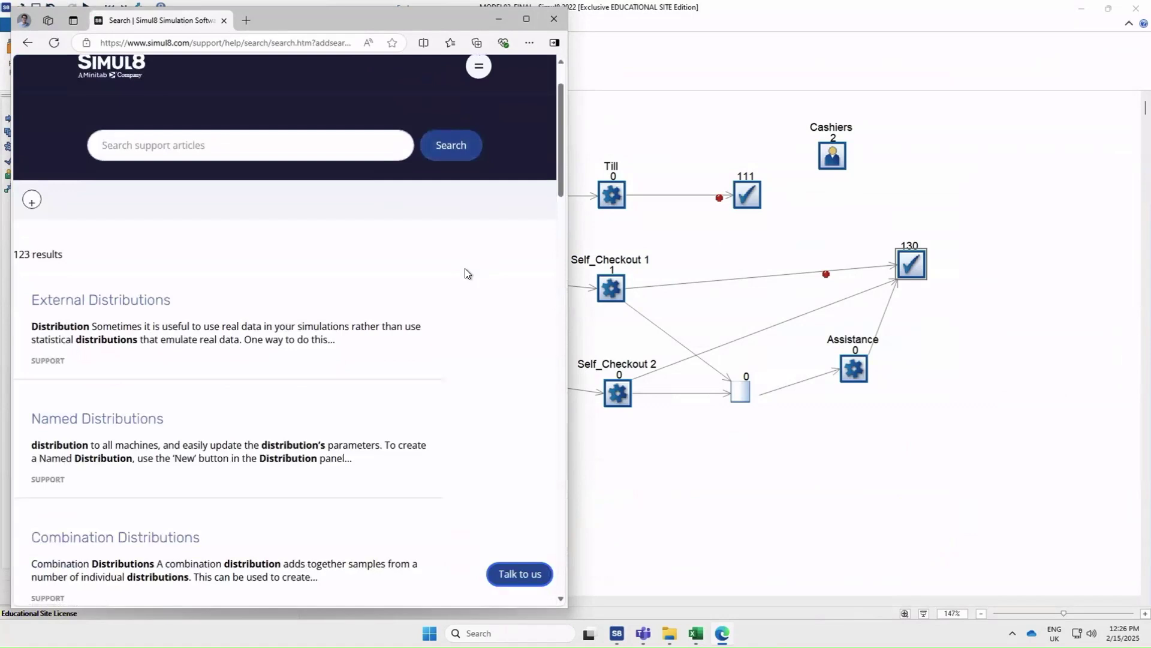
scroll(466, 274, "down", 7)
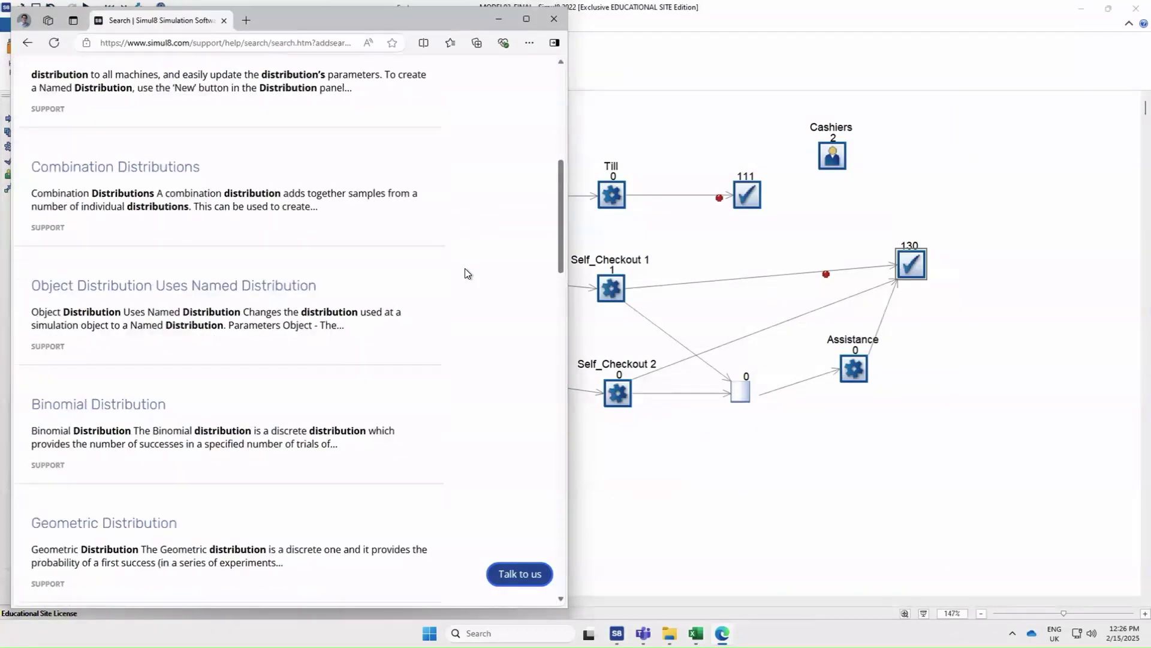
scroll(466, 269, "down", 7)
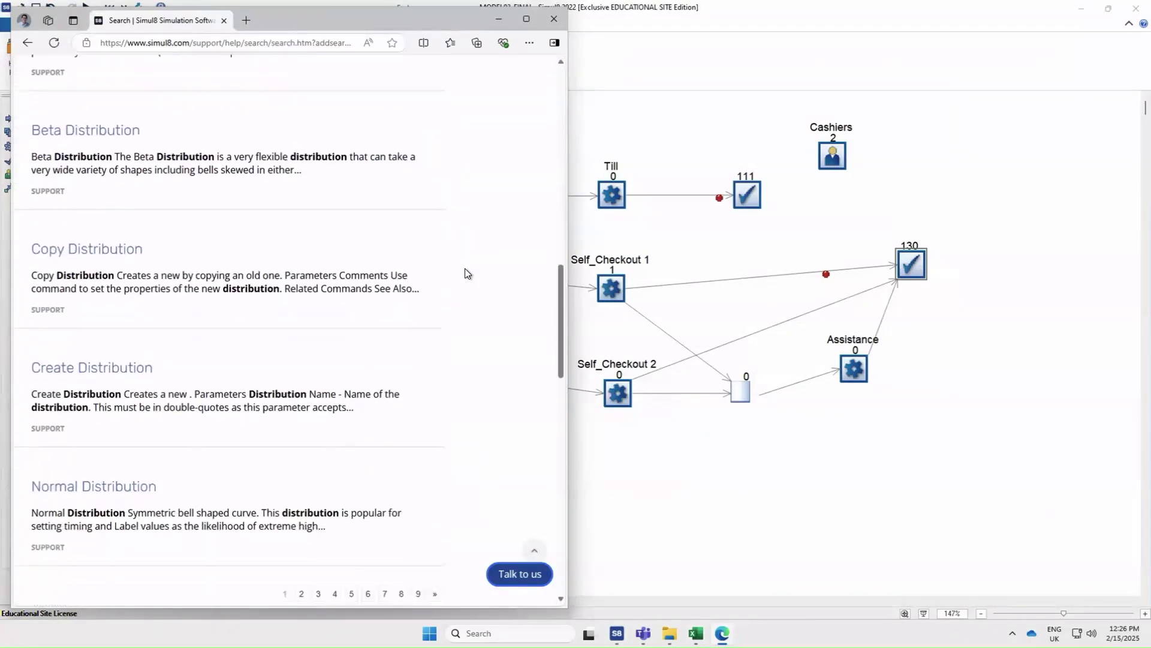
scroll(465, 273, "up", 6)
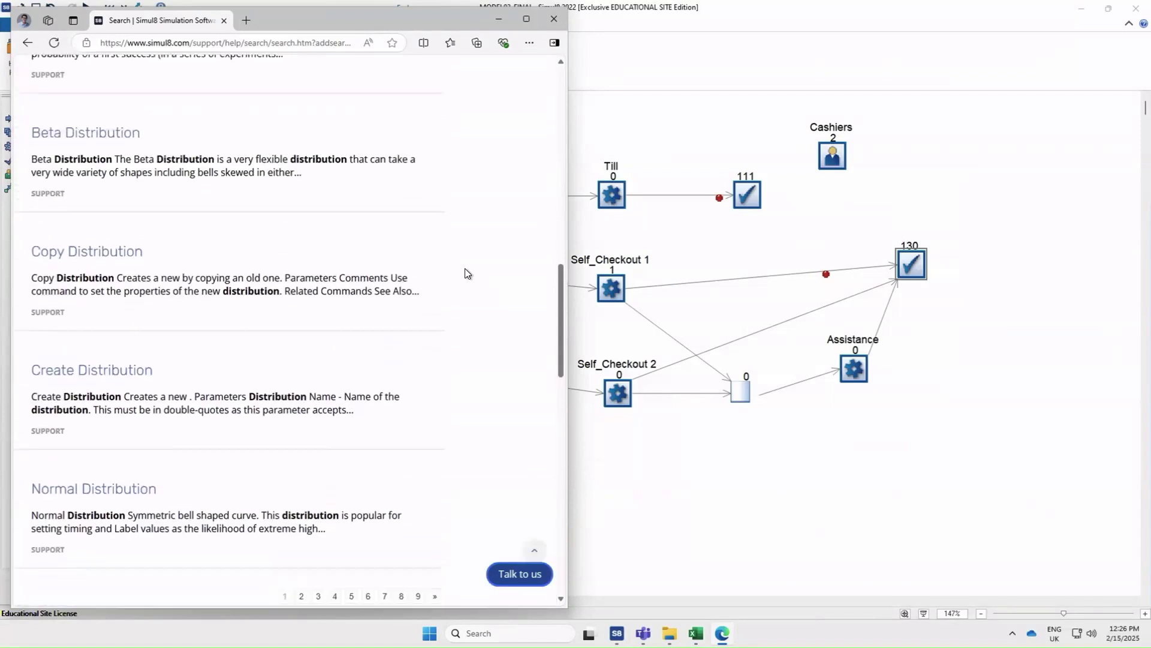
scroll(465, 273, "up", 10)
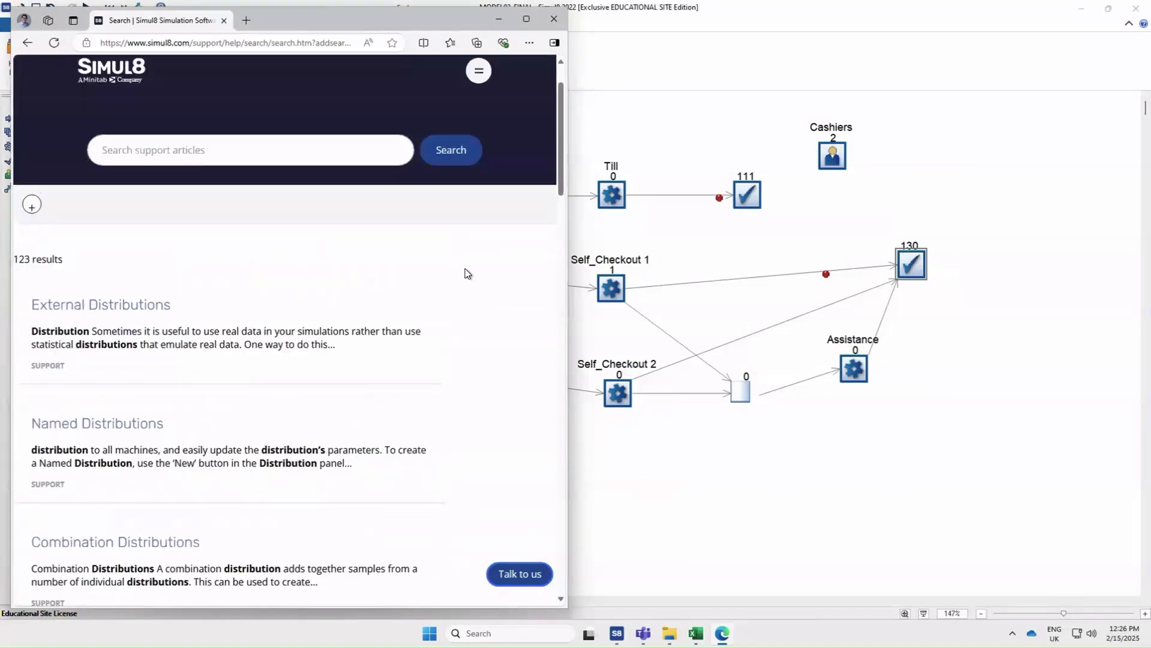
scroll(465, 274, "up", 1)
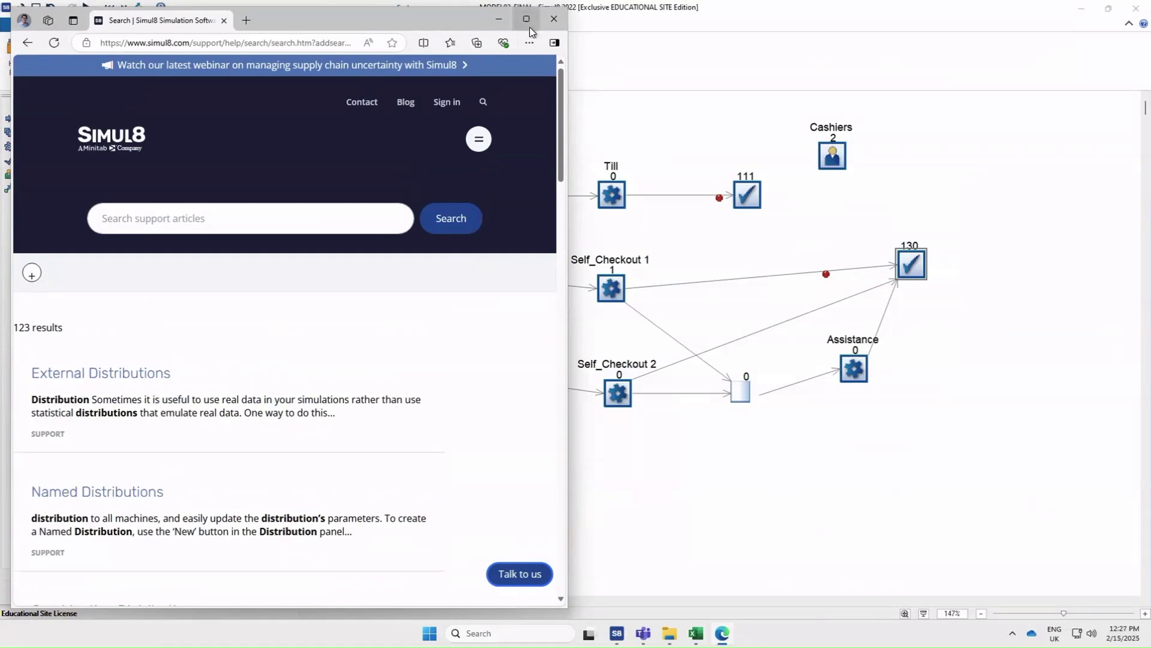
left_click(553, 23)
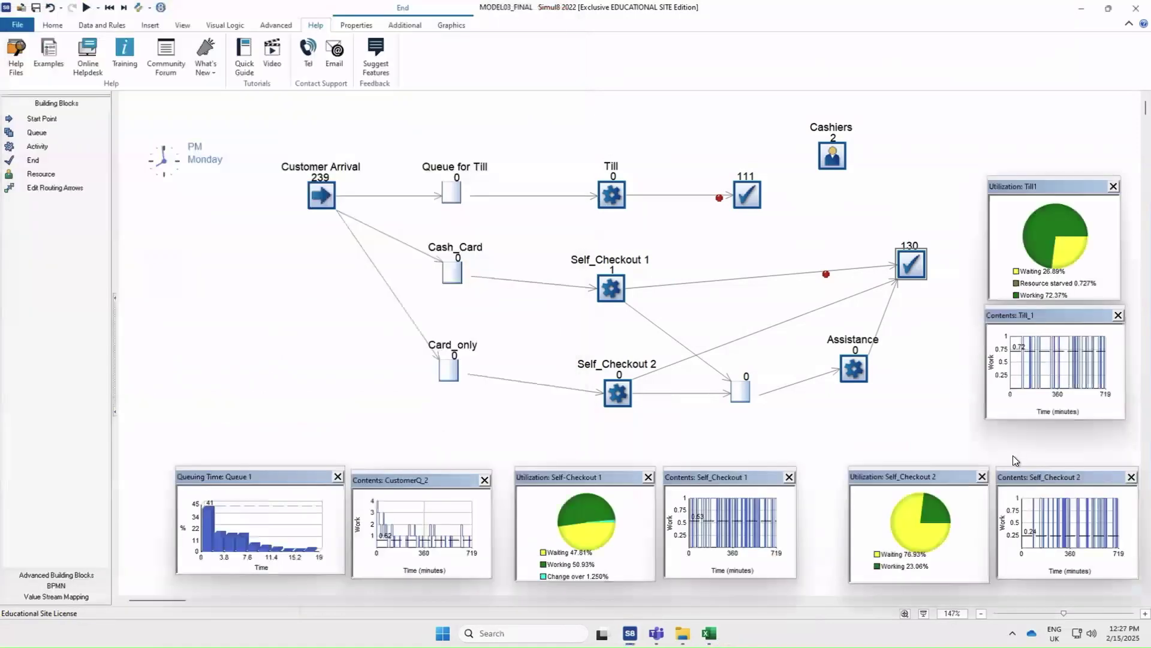
- Reset the simulation to its start, run it, and pause it partway through the day
left_click(968, 443)
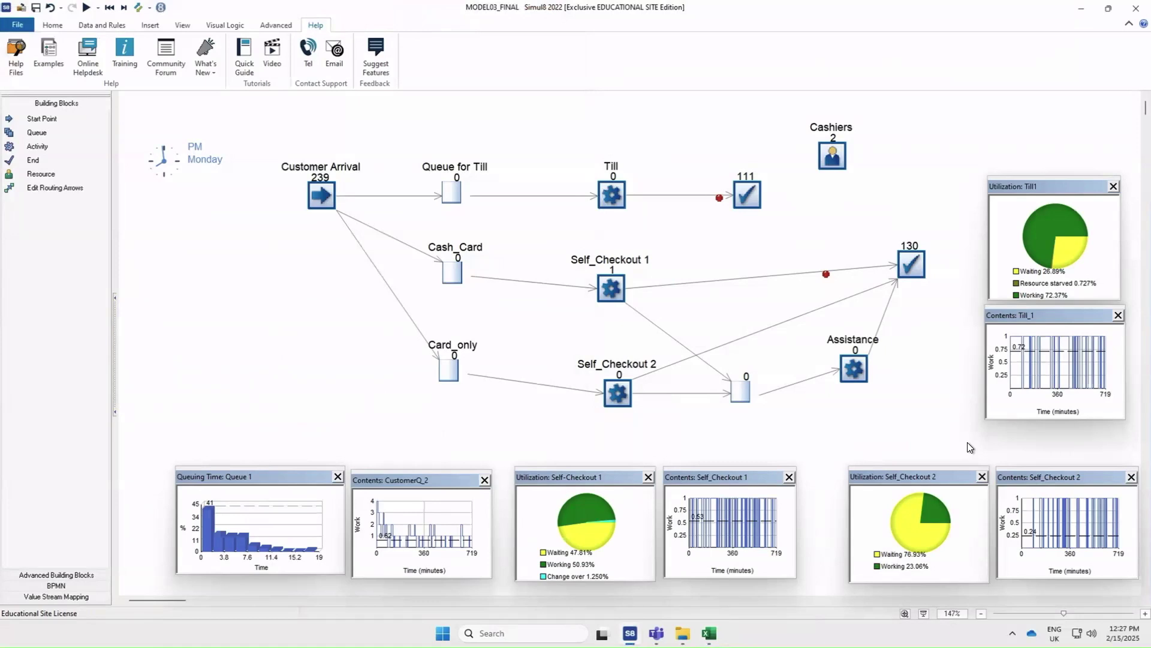
left_click(107, 8)
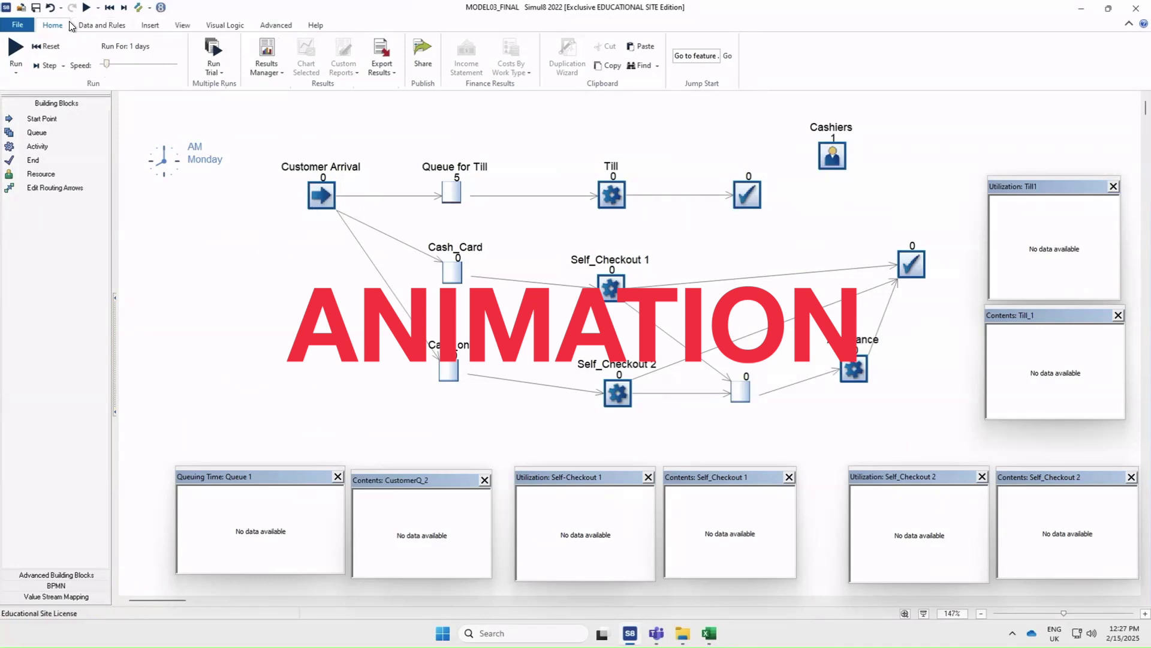
left_click(88, 9)
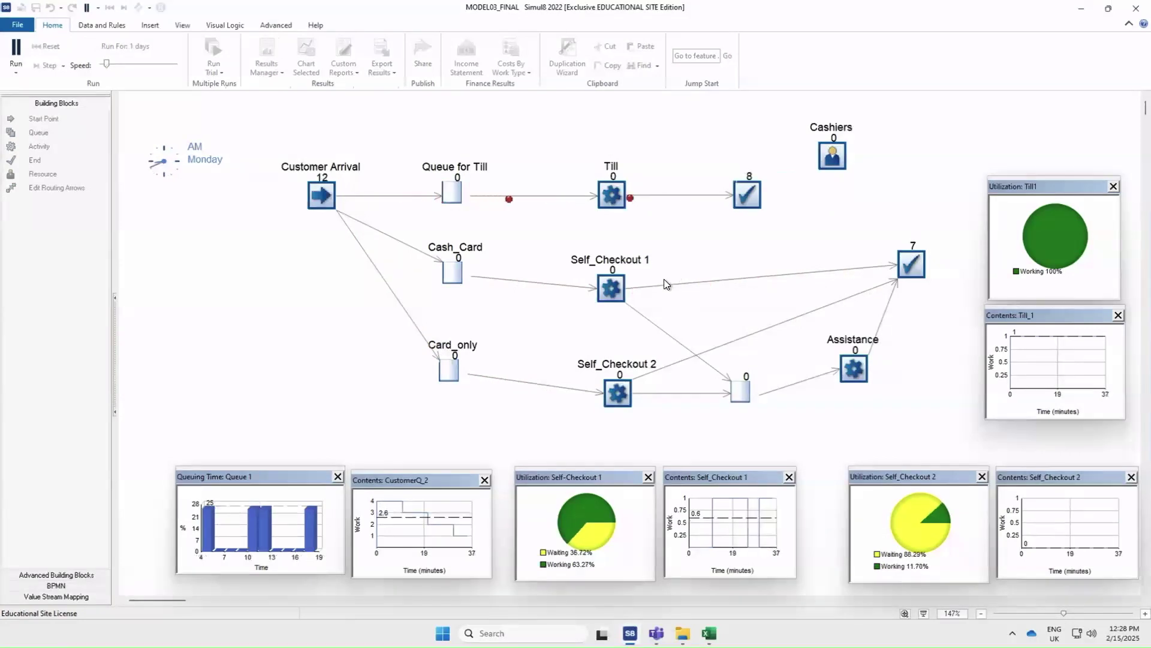
left_click(24, 56)
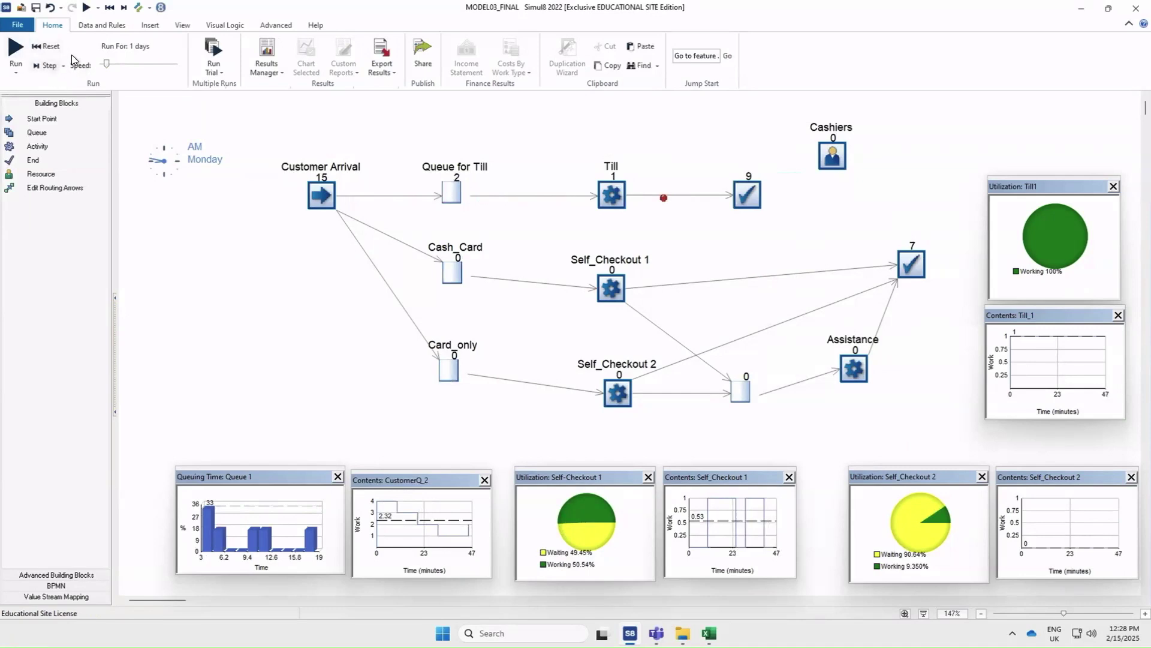
- Advance the paused simulation one step at a time to follow the work items through the model
left_click(123, 8)
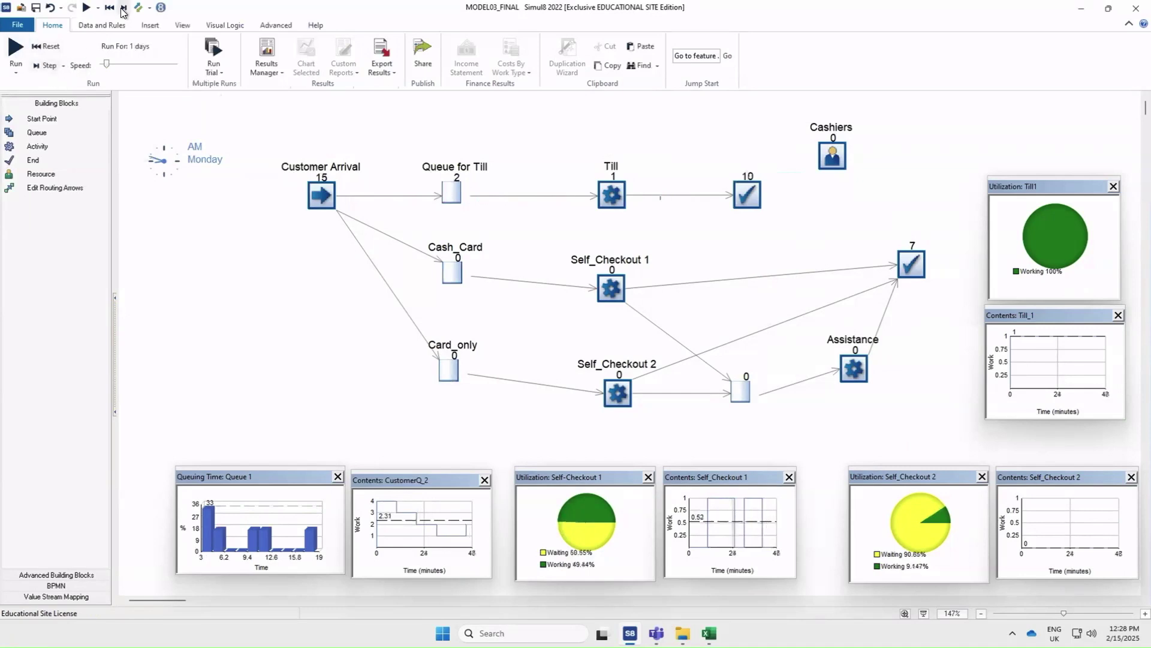
left_click(124, 7)
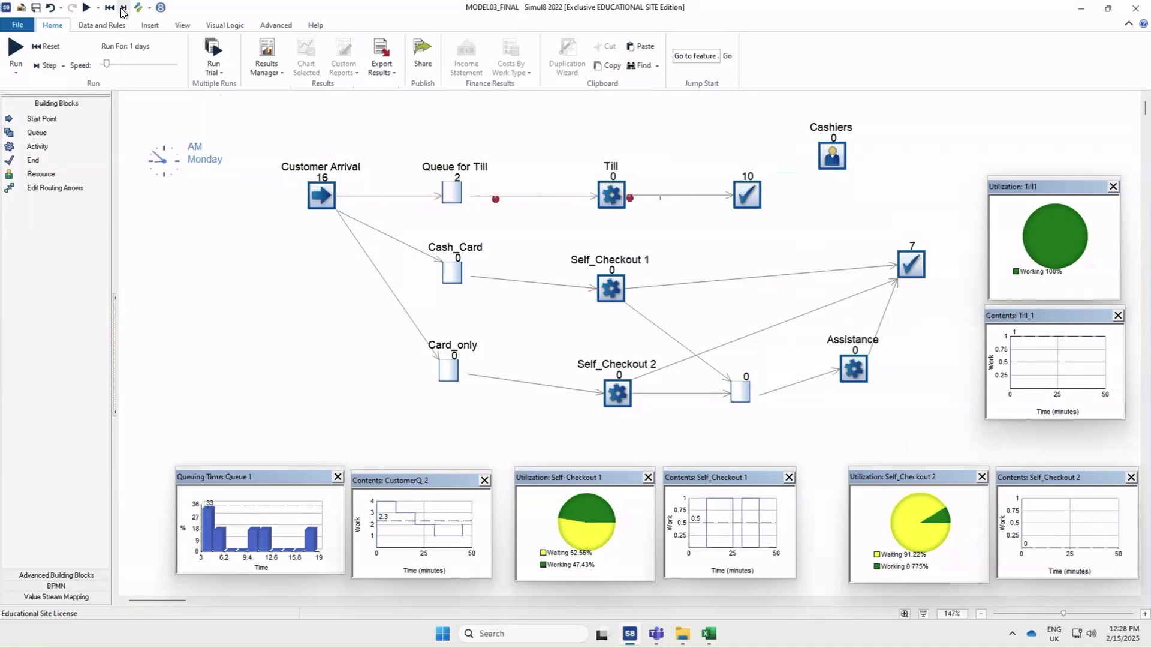
left_click(124, 8)
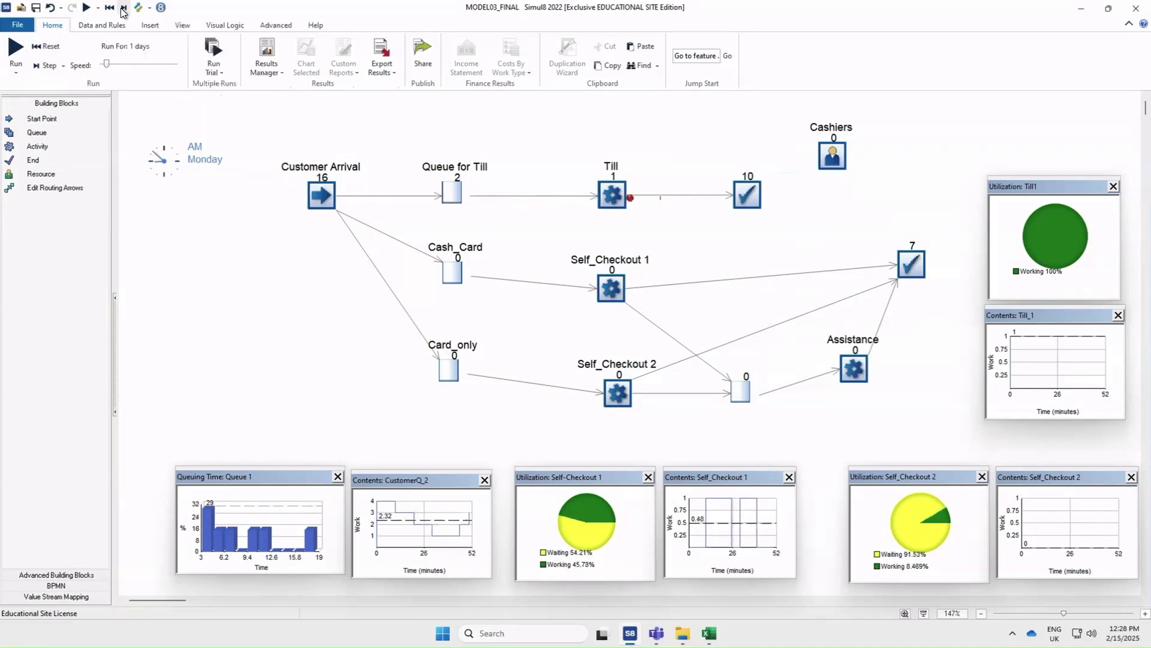
left_click(123, 8)
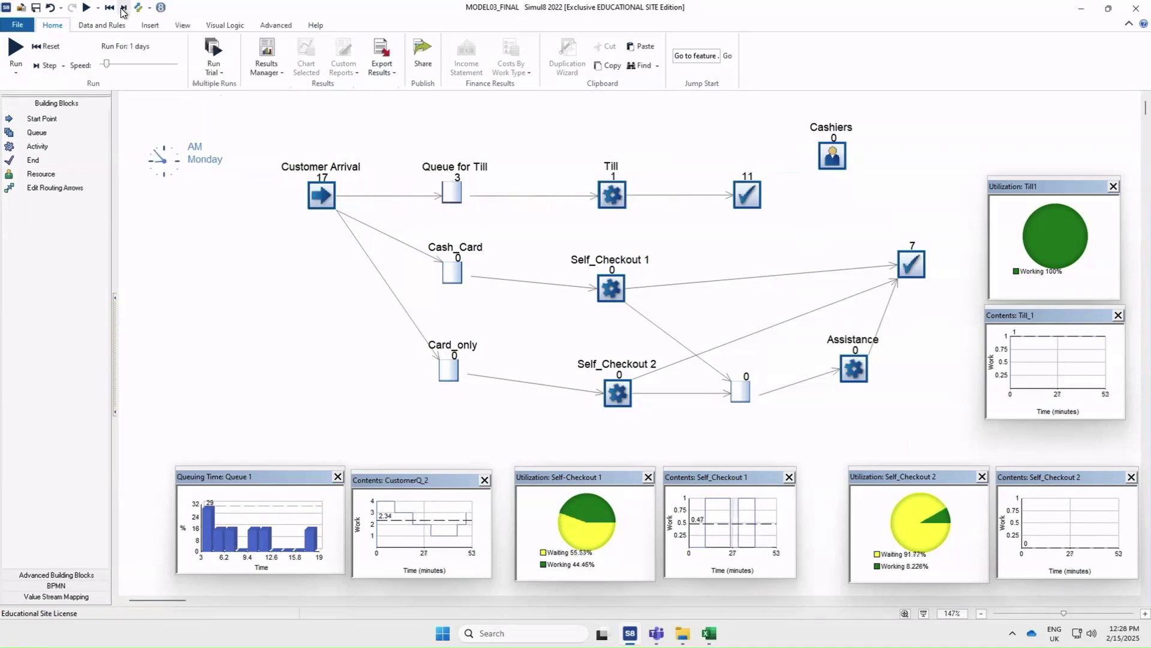
left_click(123, 8)
left_click(123, 8)
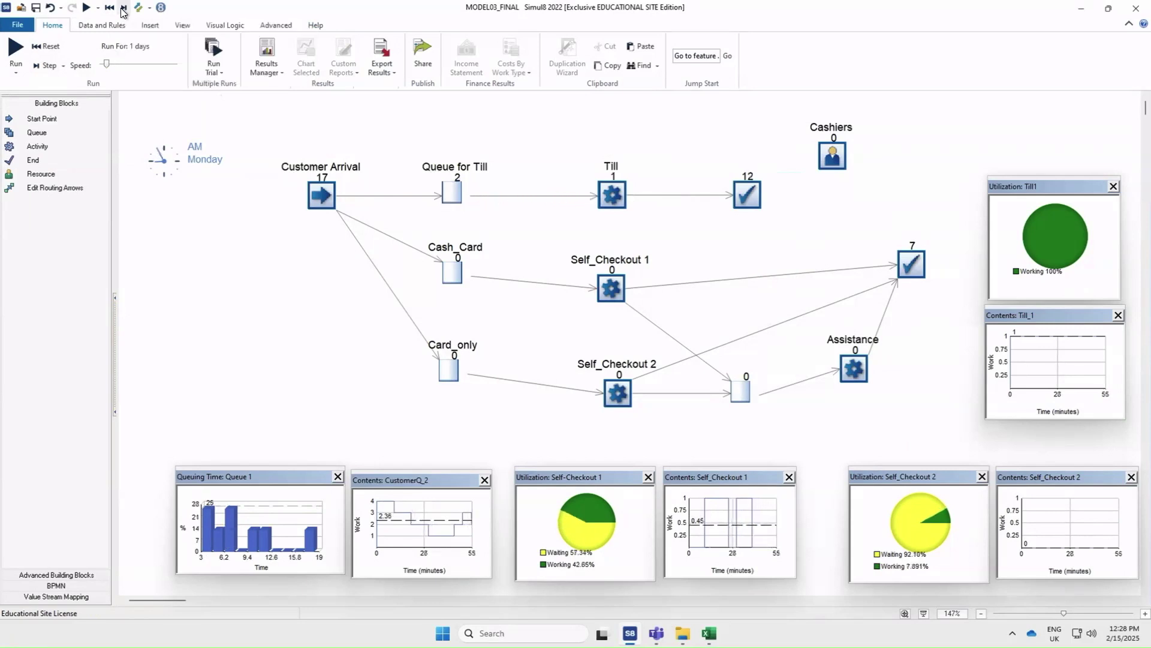
left_click(123, 9)
left_click(123, 8)
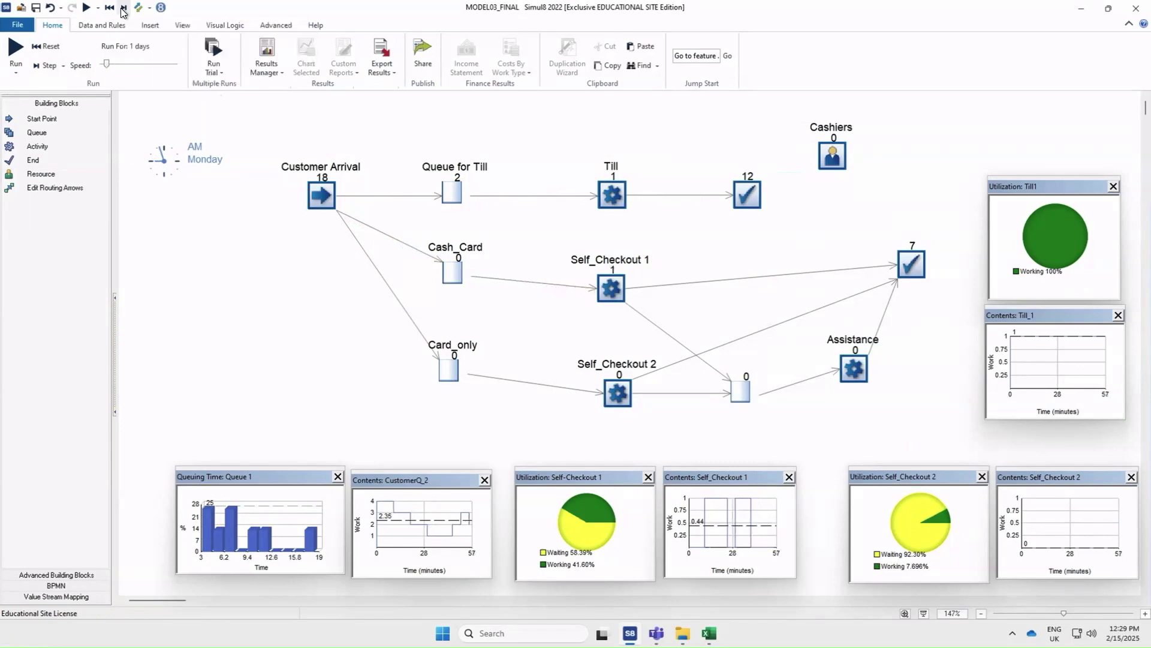
left_click(123, 8)
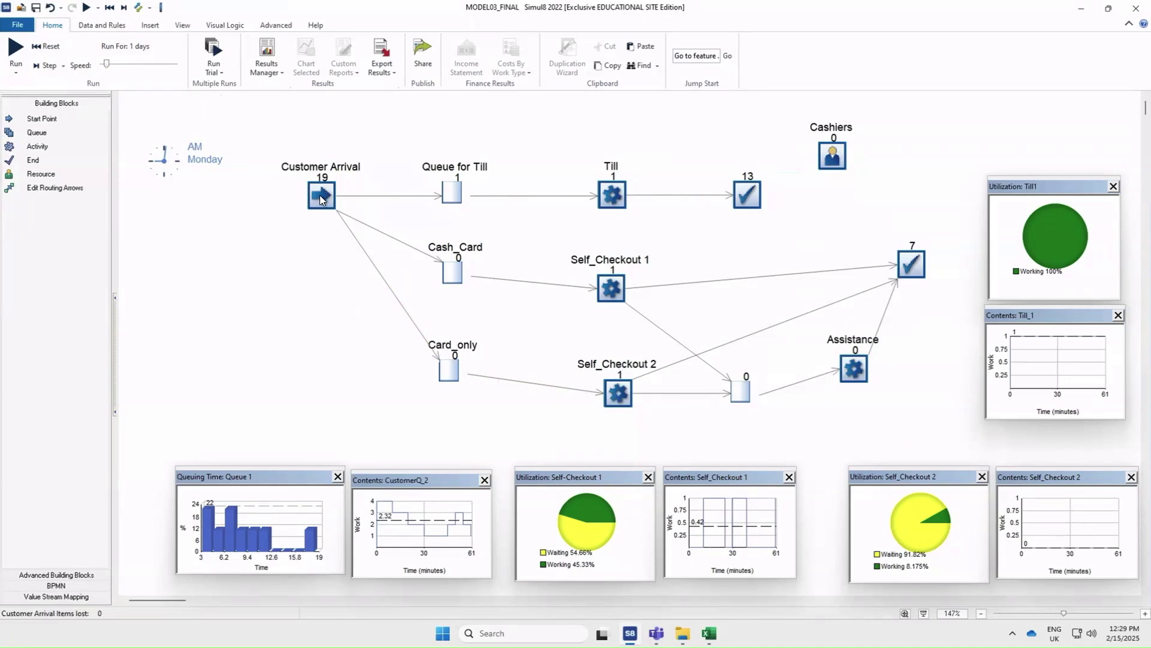
- Open the image library from the graphics settings of the Customer Arrival start point
mouse_move(319, 195)
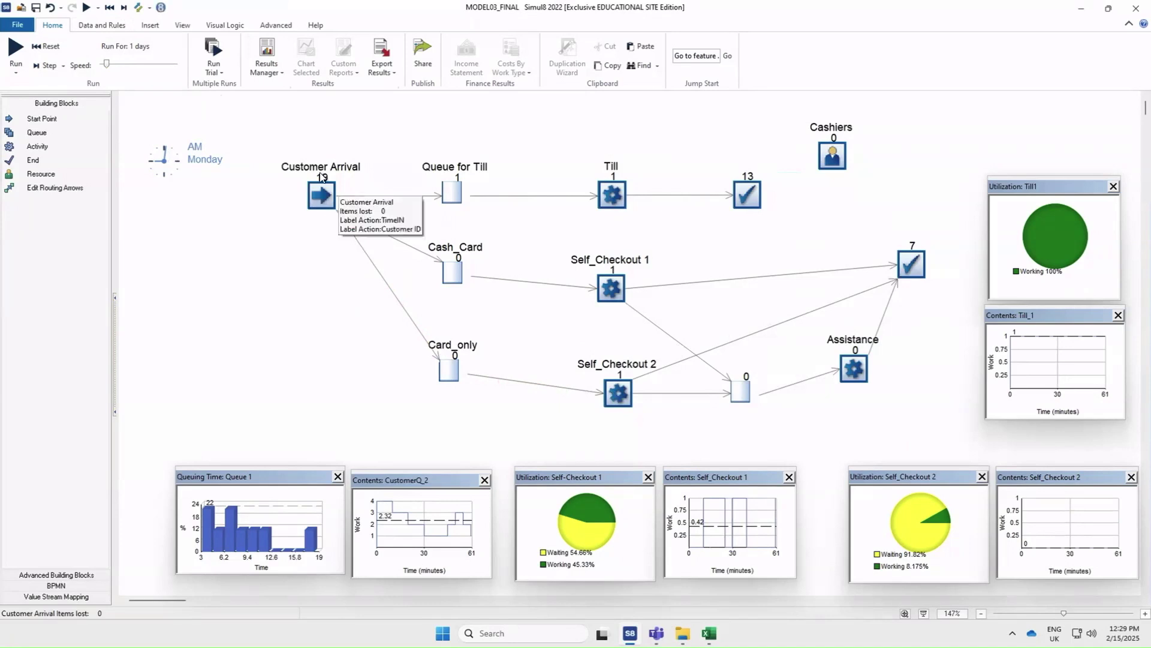
left_click(326, 197)
double_click(326, 197)
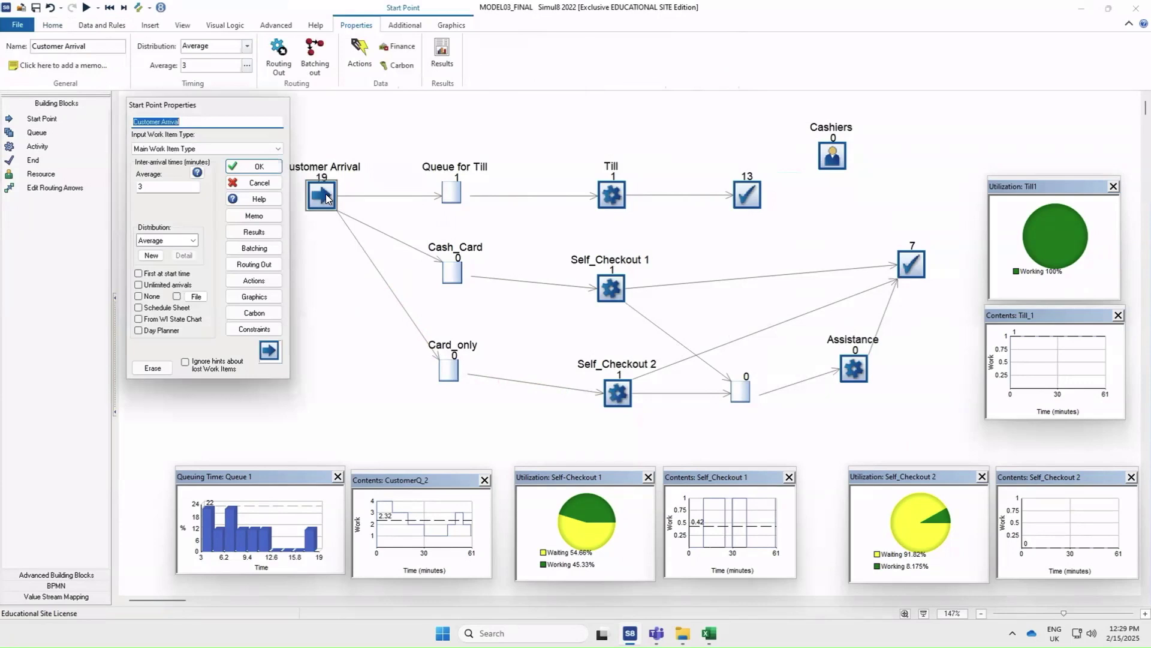
left_click(261, 301)
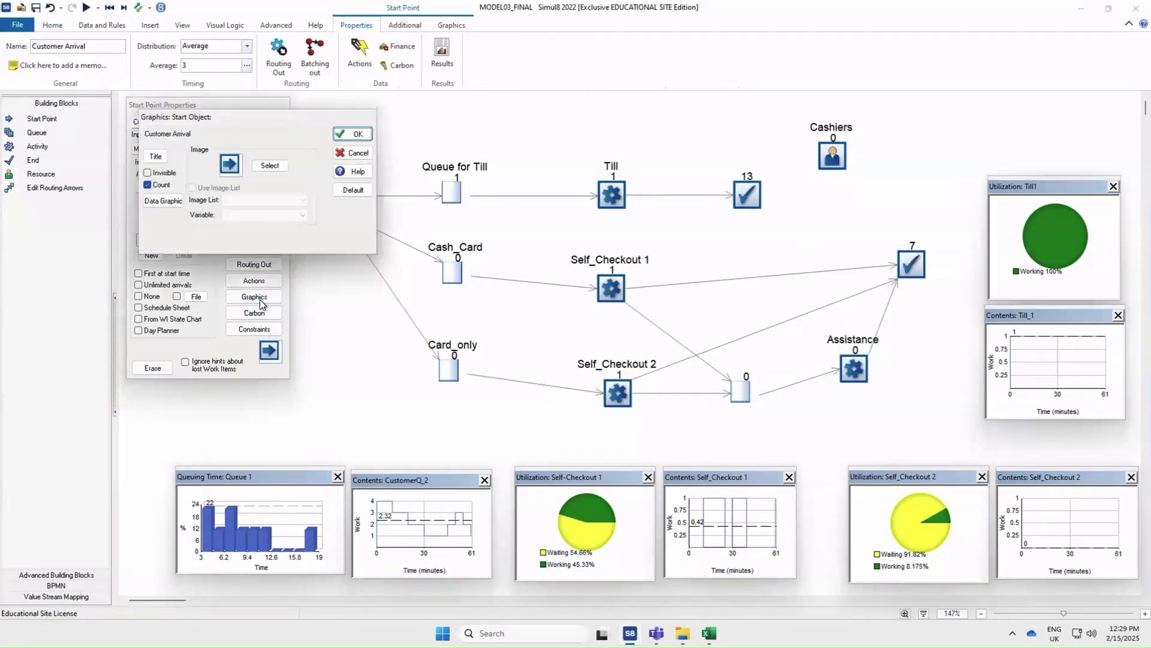
left_click(236, 168)
left_click(195, 199)
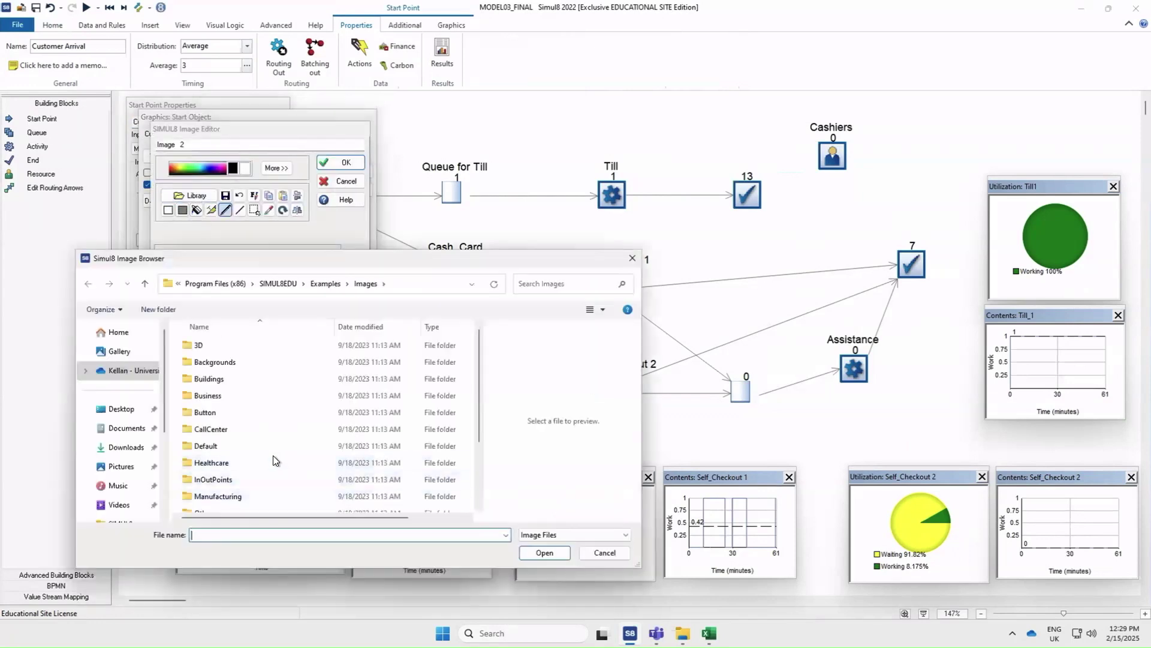
- Apply the people_1a image from the People folder to the Customer Arrival start point and accept its properties
scroll(272, 455, "down", 1)
scroll(252, 430, "down", 1)
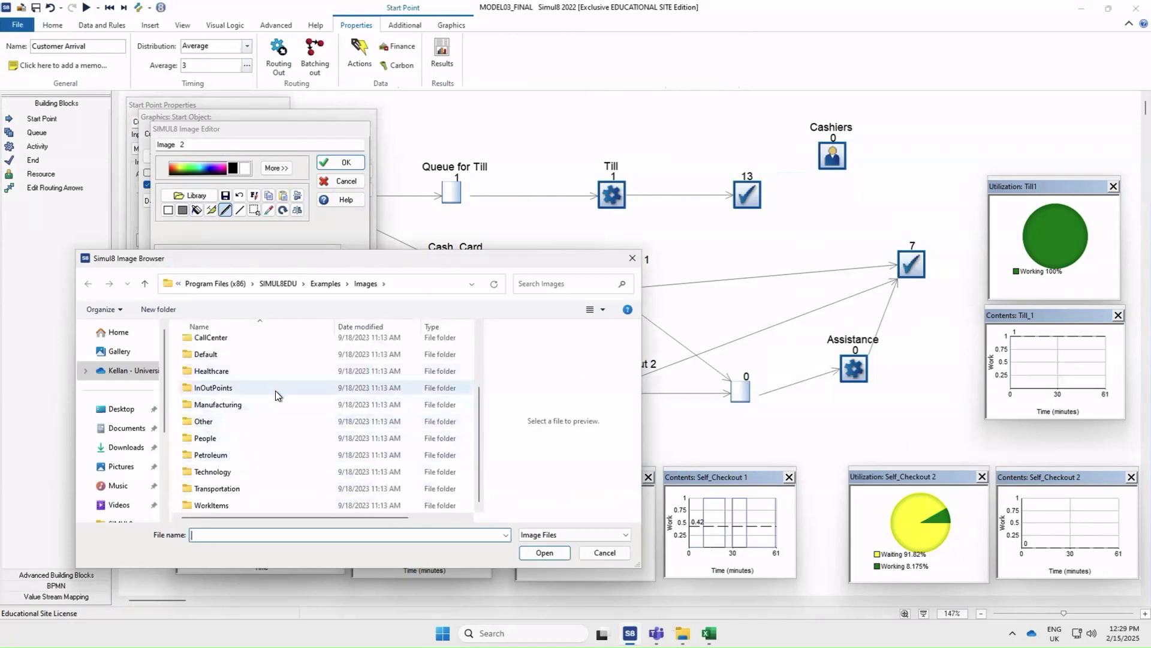
scroll(275, 393, "up", 1)
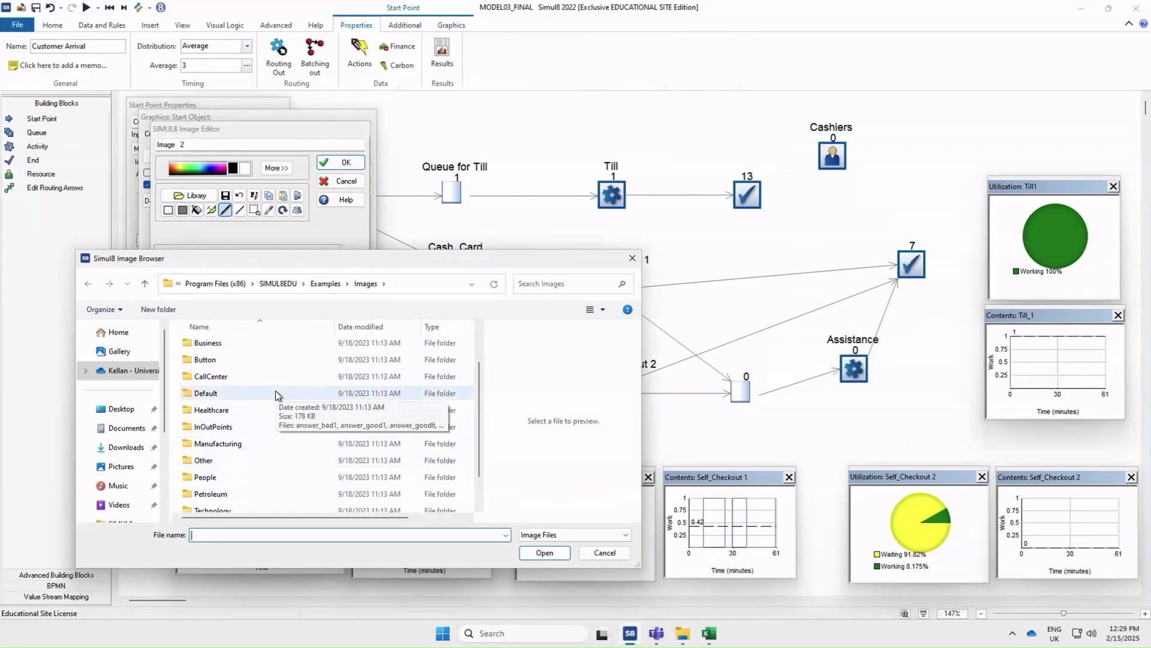
left_click(237, 473)
double_click(237, 473)
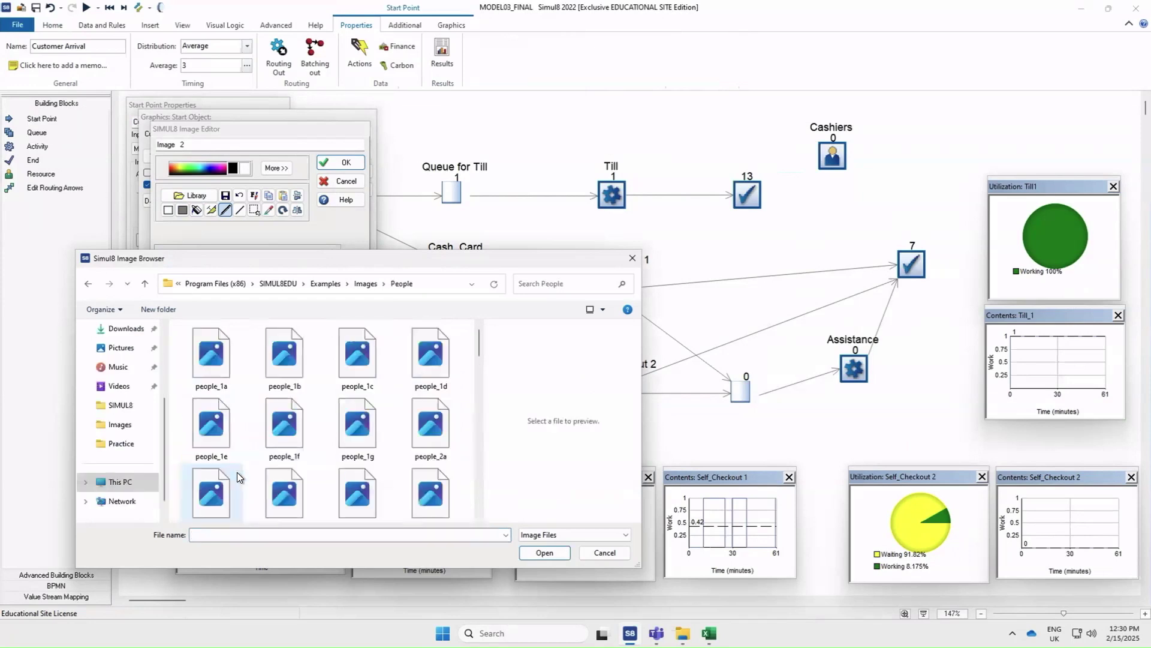
double_click(218, 361)
left_click(340, 163)
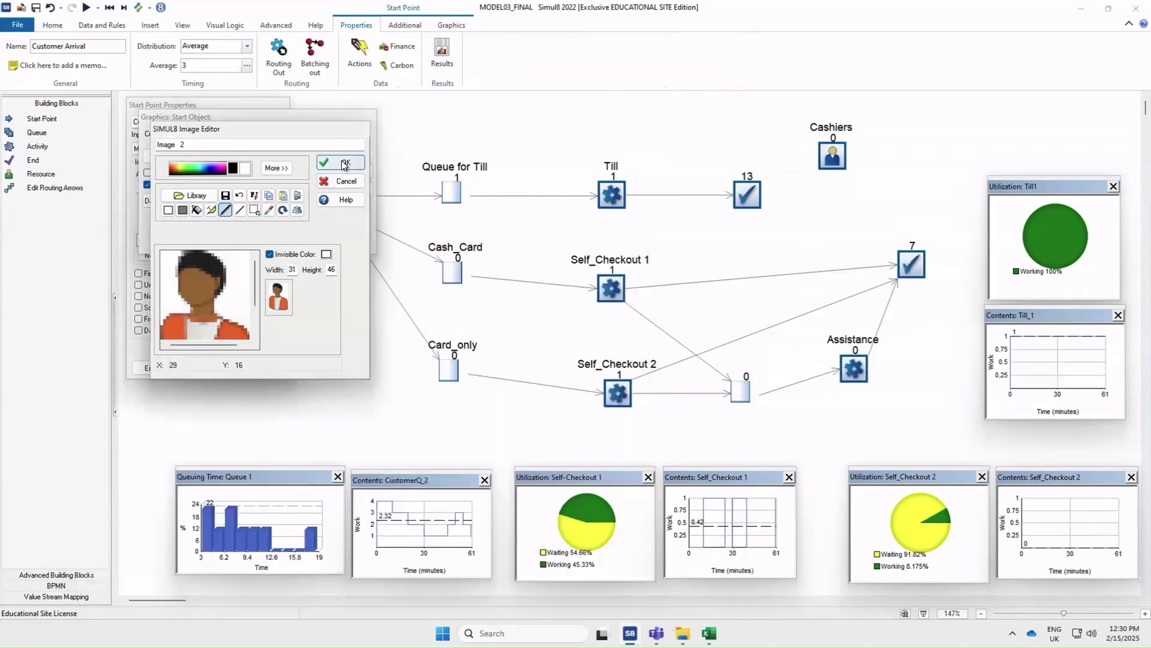
left_click(349, 134)
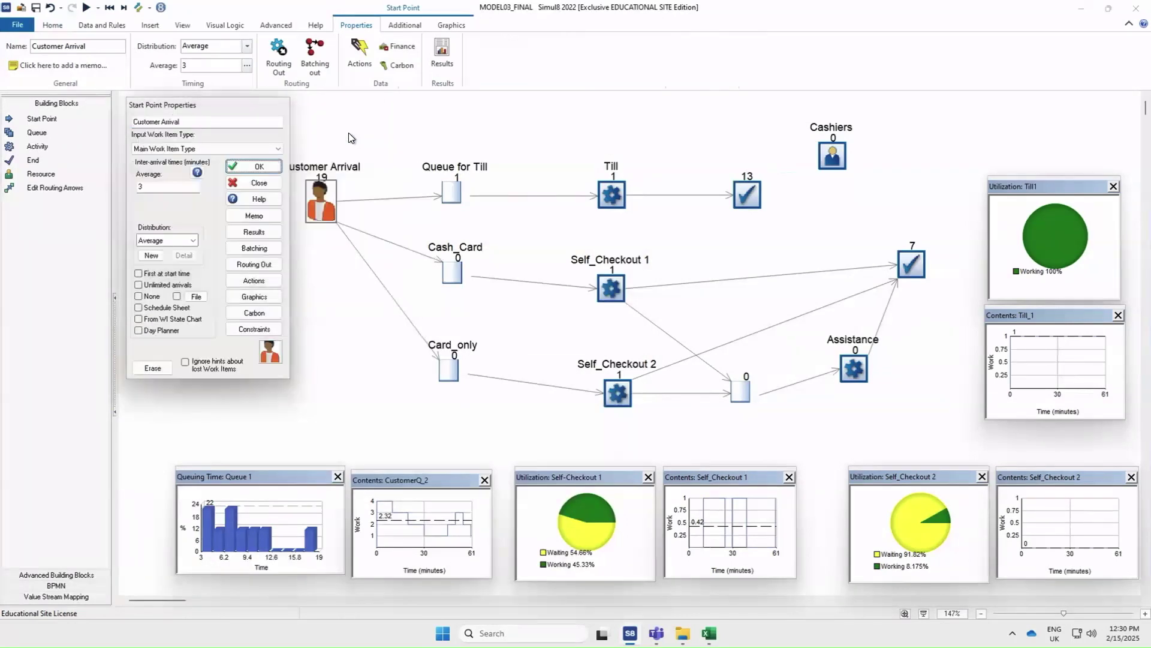
left_click(258, 166)
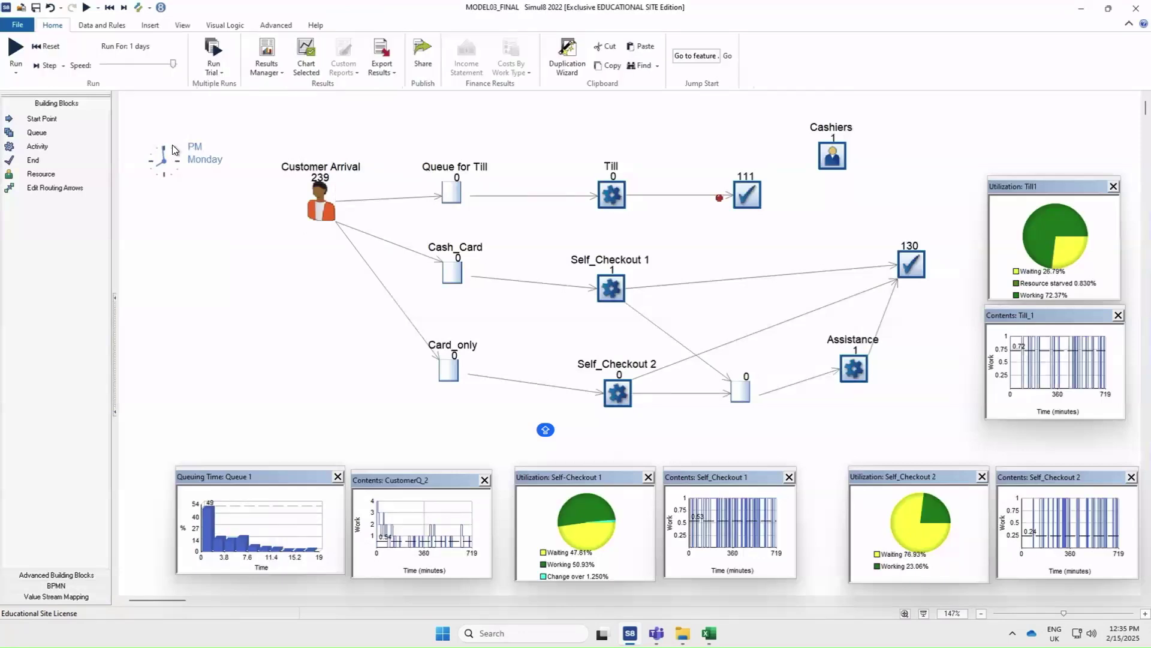
- Set the random stream set number to 2 in the random sampling parameters and accept the change
left_click(279, 24)
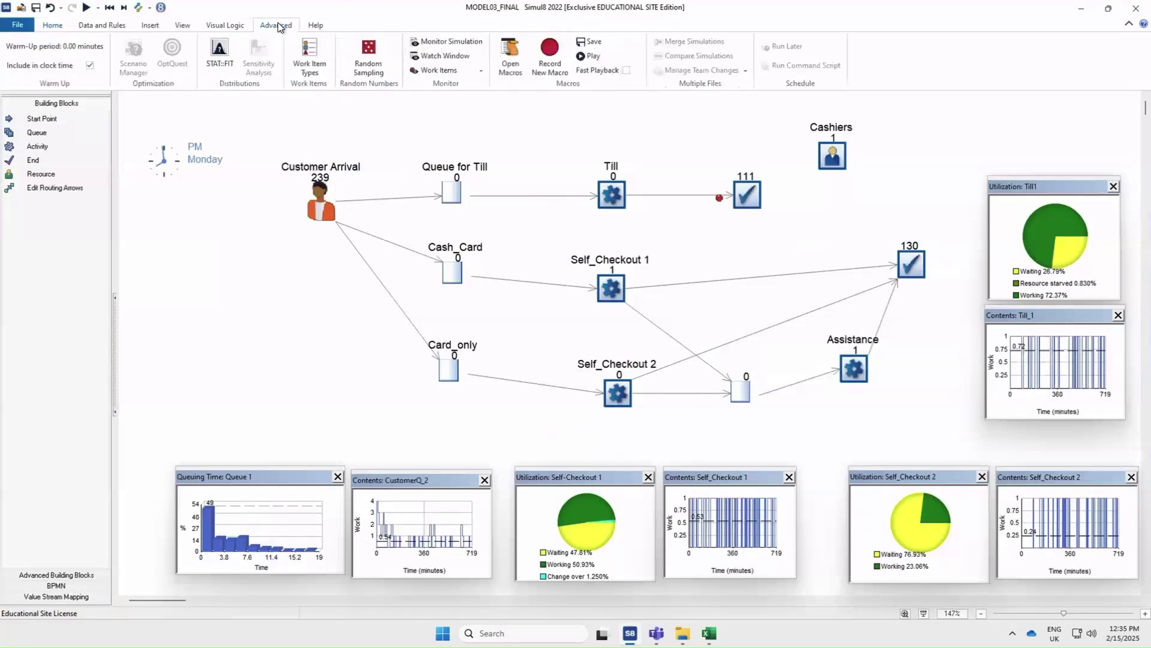
left_click(368, 55)
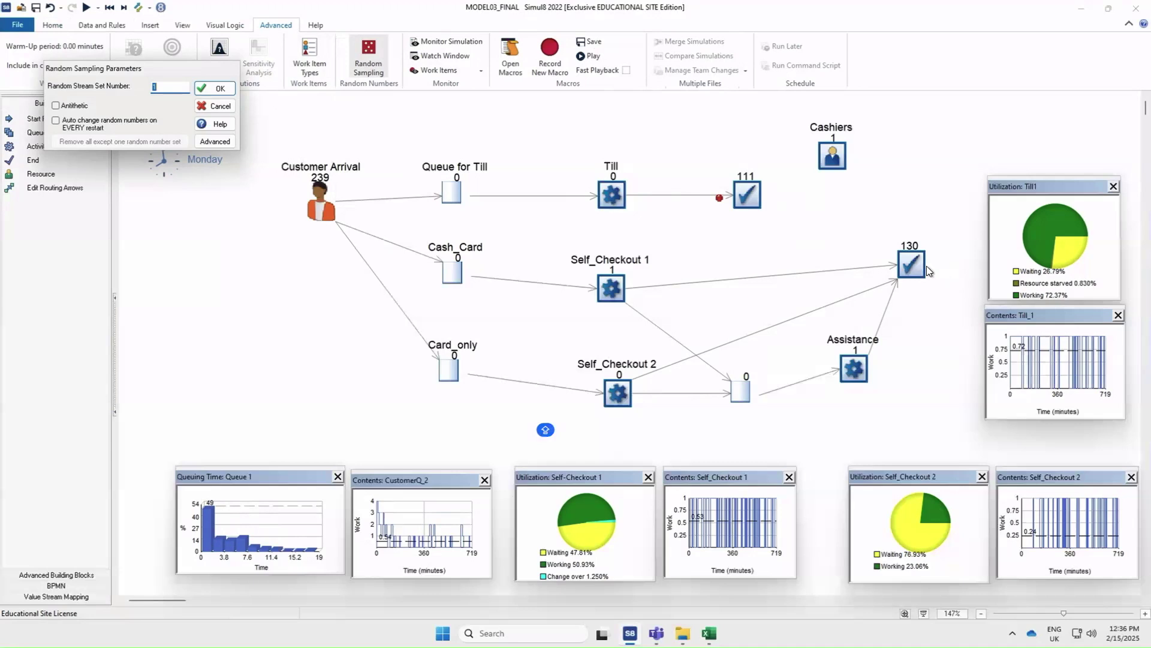
left_click(174, 90)
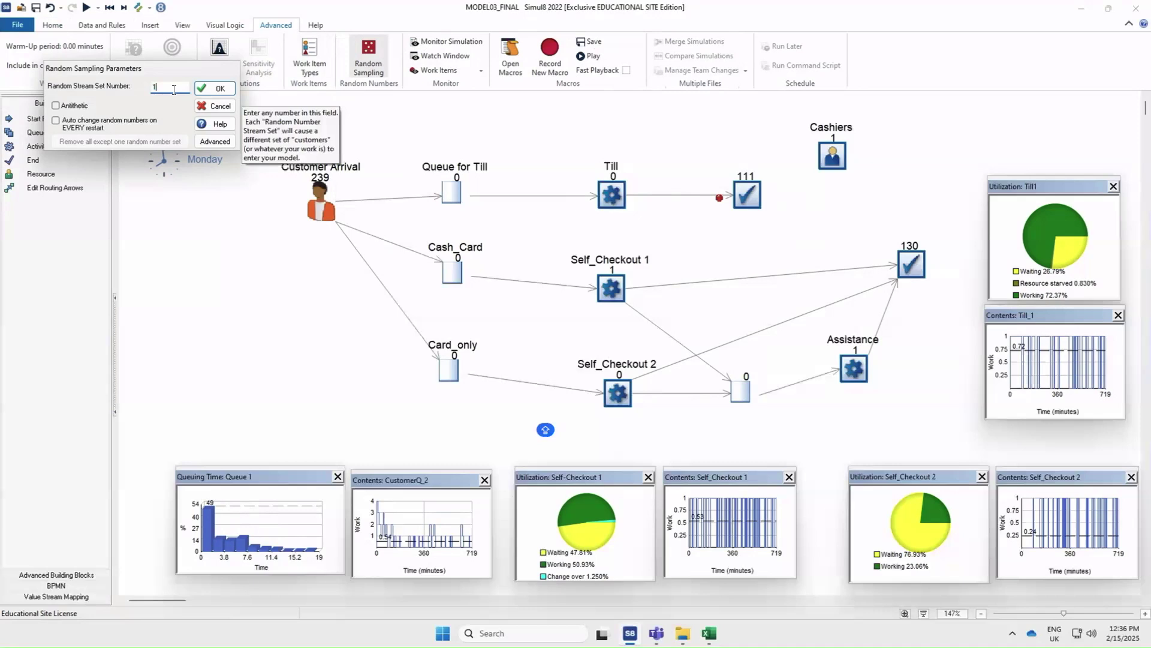
key("BackSpace")
type("2")
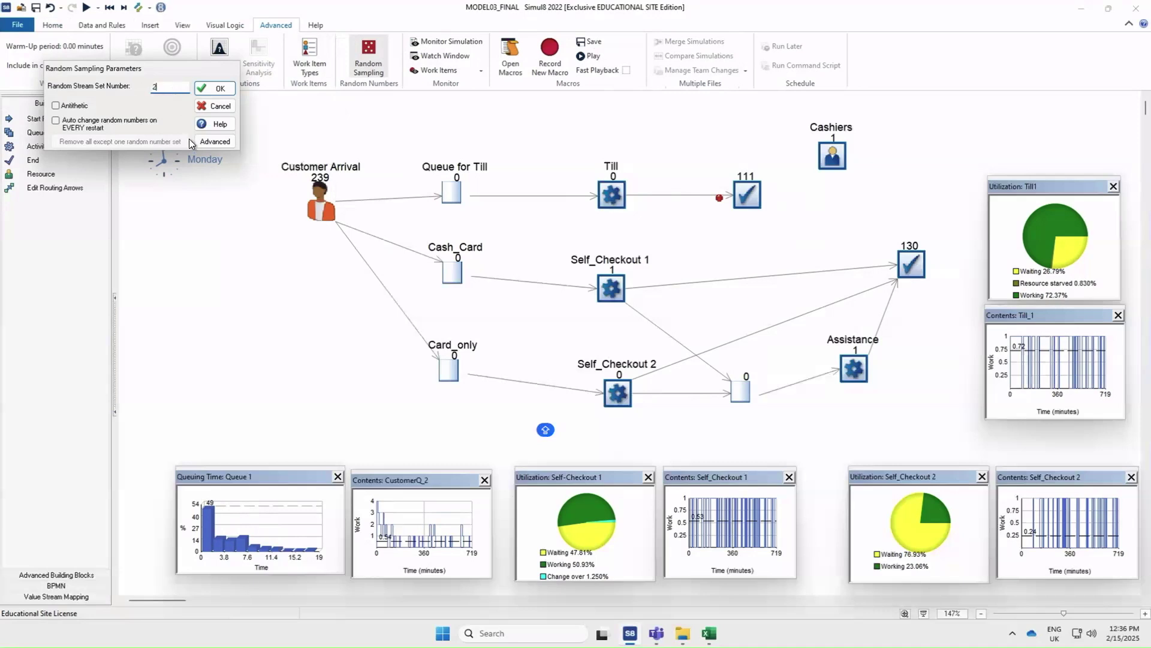
left_click(219, 88)
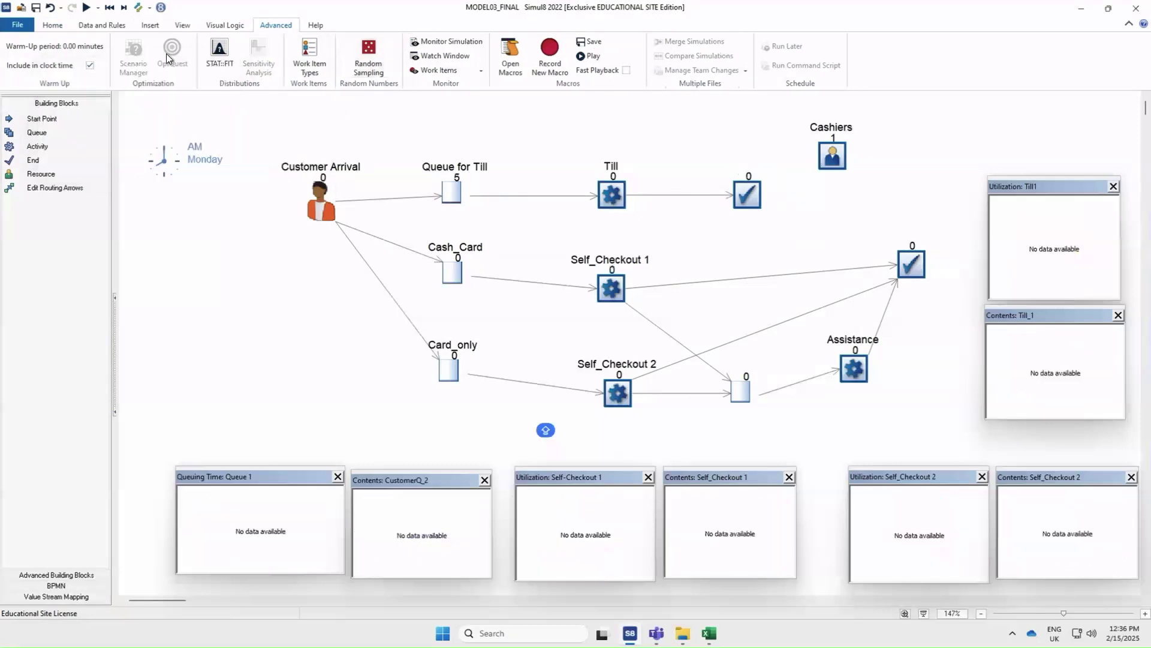
- Run the simulation with the new random stream and check the completed work item counts at both end points
left_click(87, 9)
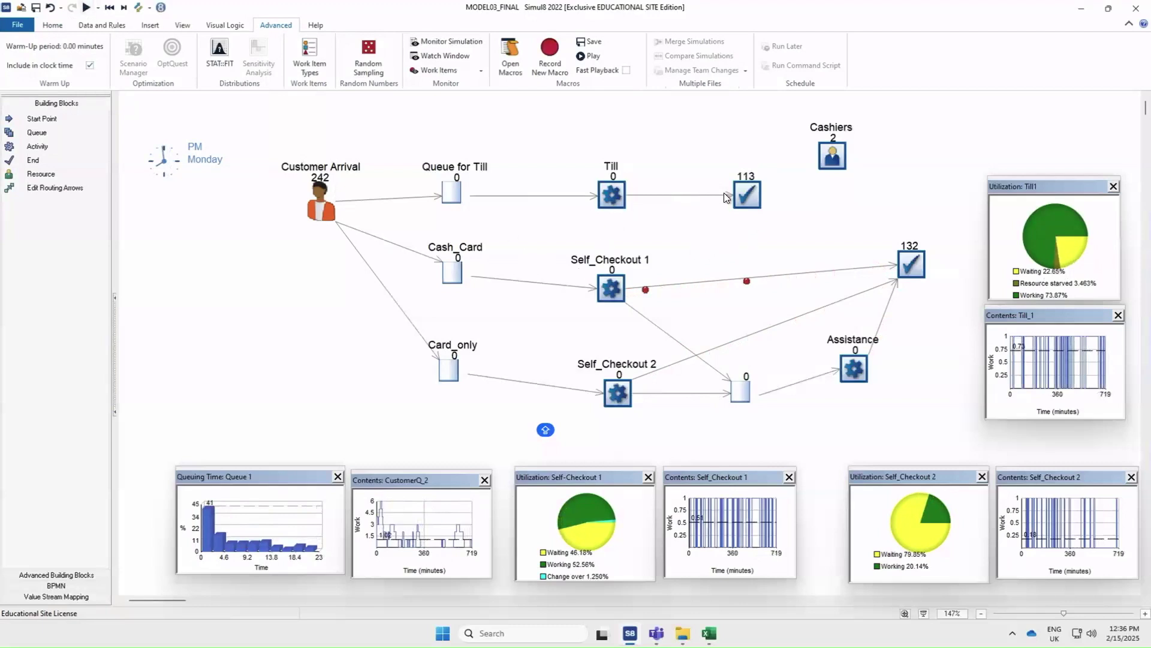
mouse_move(739, 190)
mouse_move(901, 278)
- Set the number of runs in the trial to 50 and run the trial
left_click(62, 27)
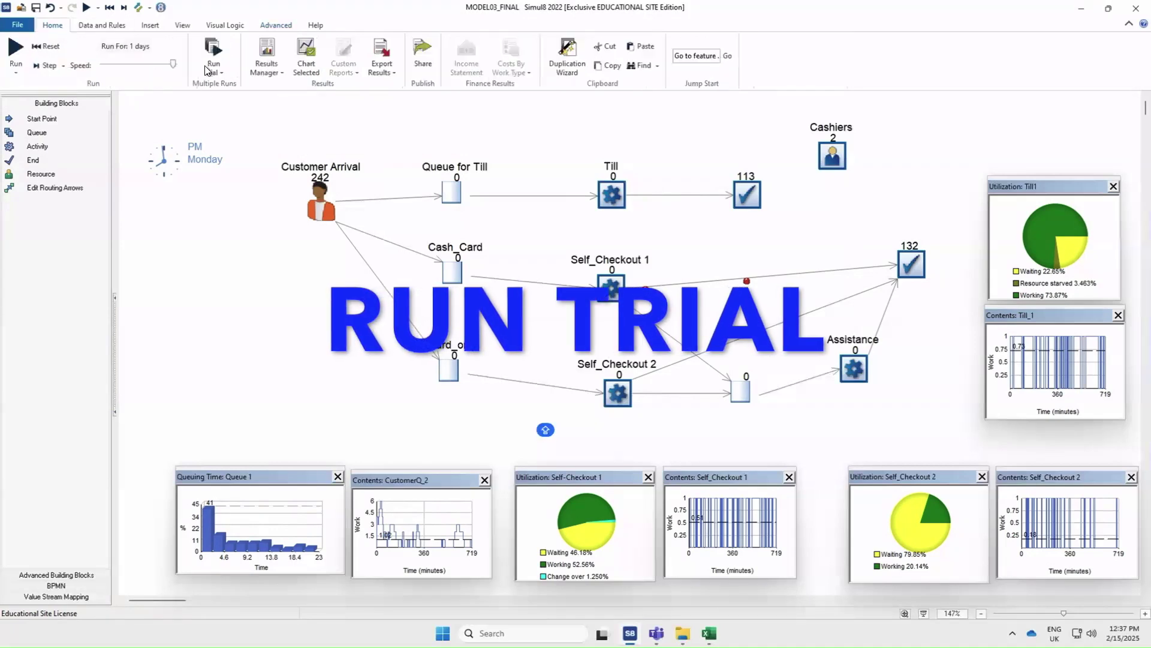
left_click(221, 71)
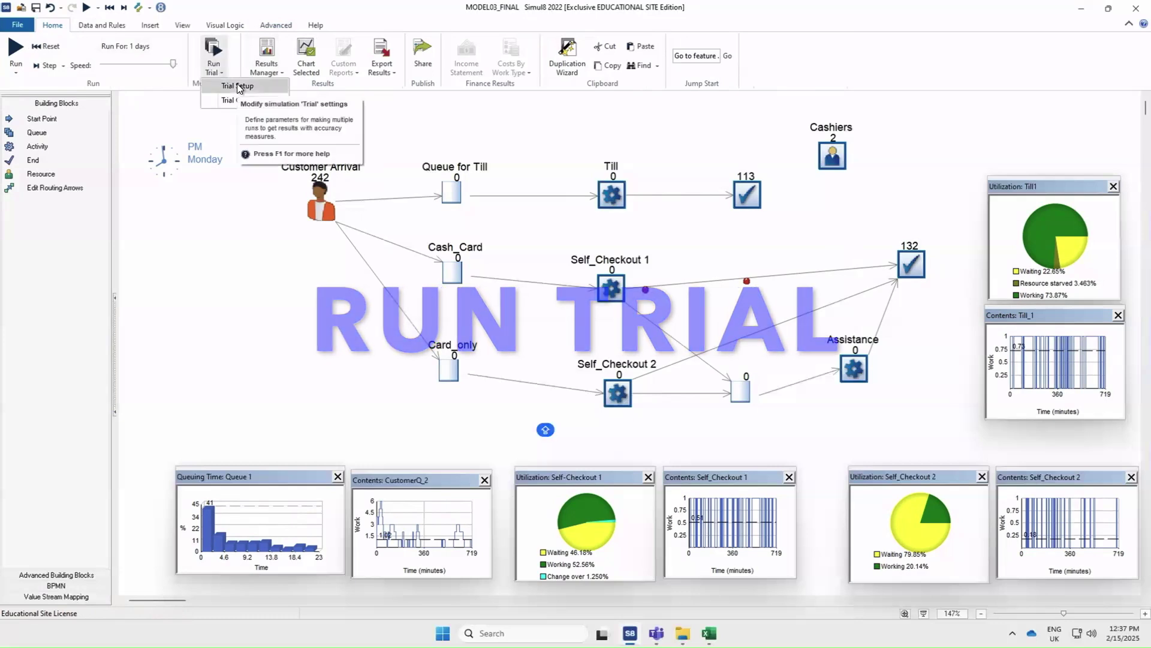
left_click(237, 86)
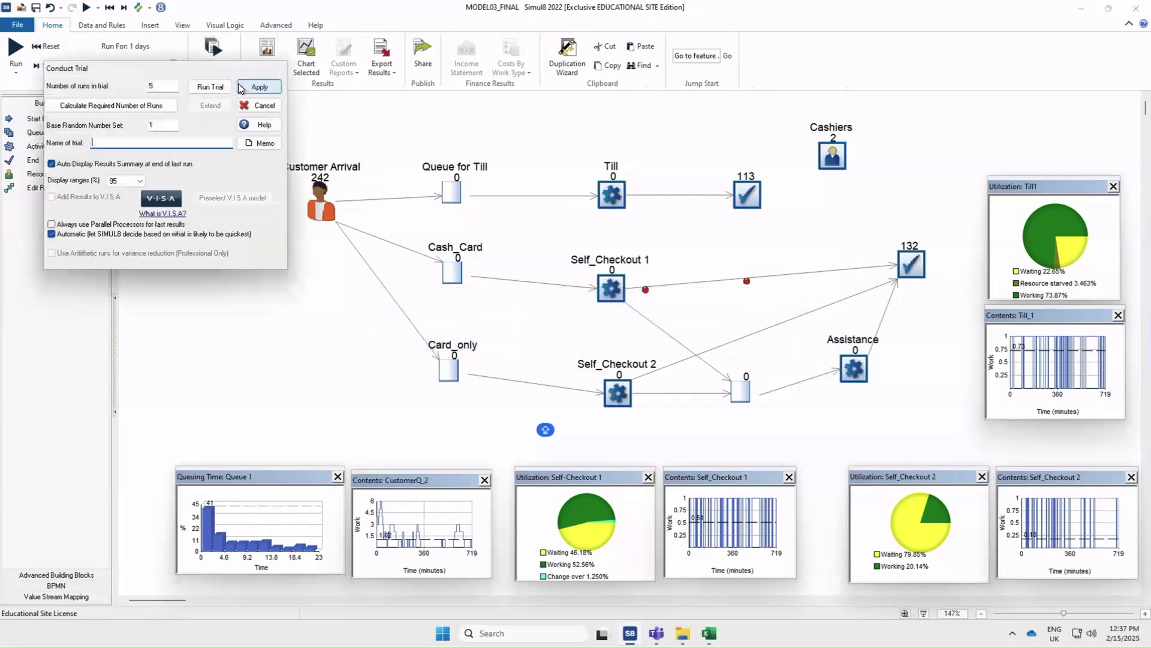
double_click(166, 85)
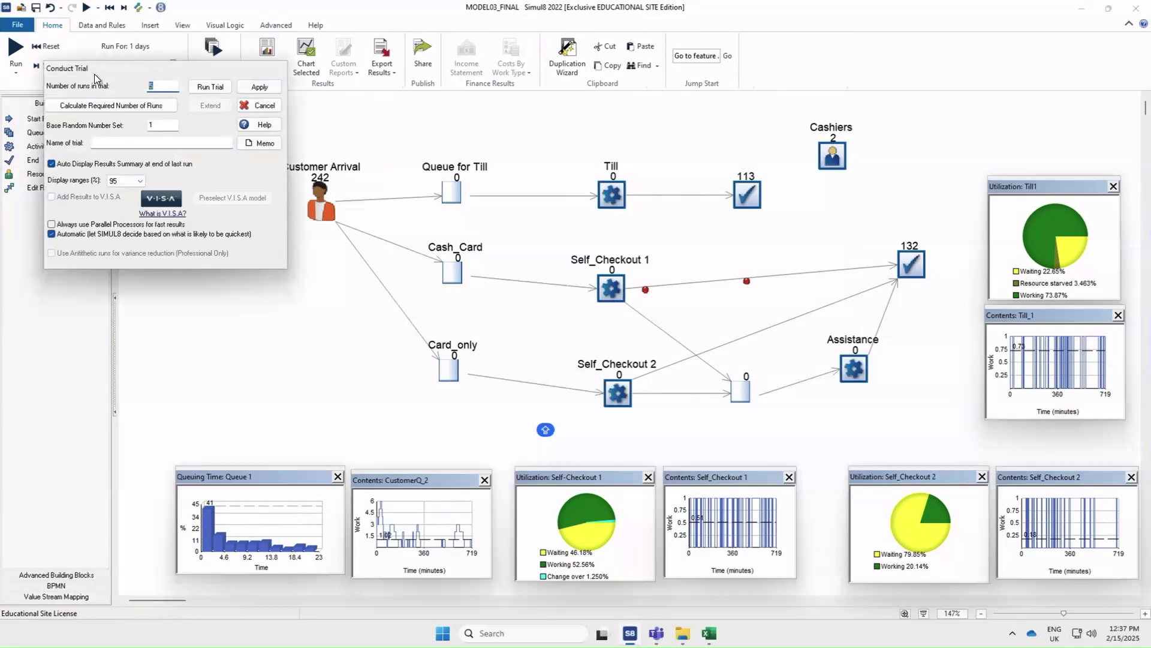
type("50")
left_click(210, 87)
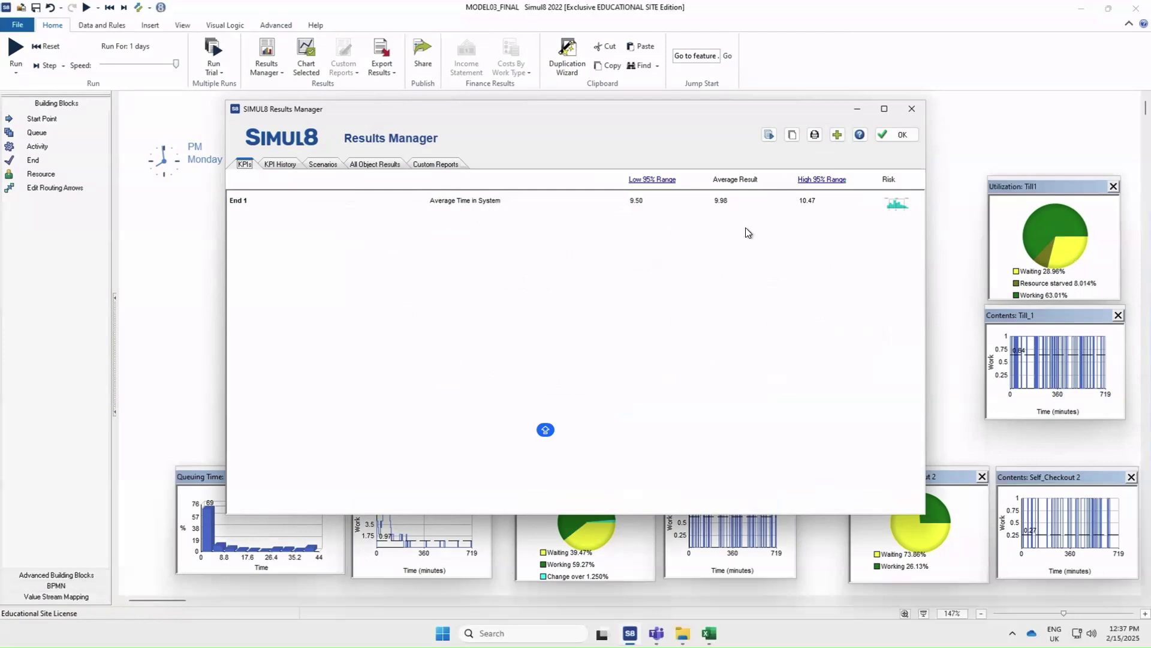
- Examine the risk plot for End 1's Average Time in System in an enlarged window, then return to the KPI results
left_click(897, 207)
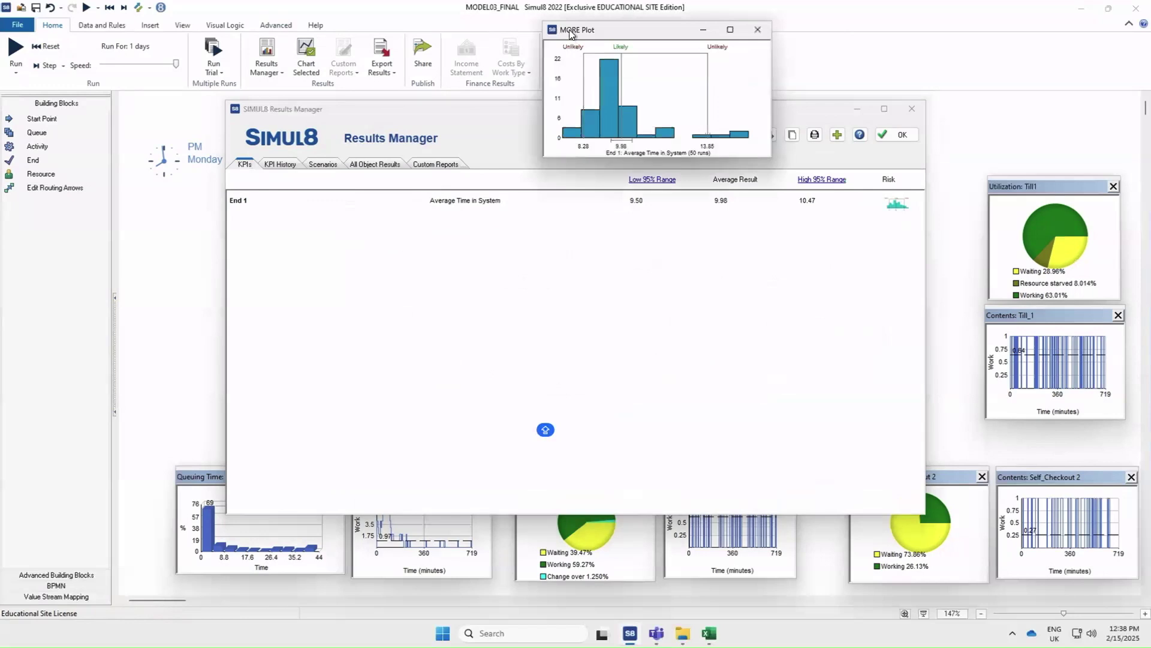
left_click_drag(626, 35, 564, 290)
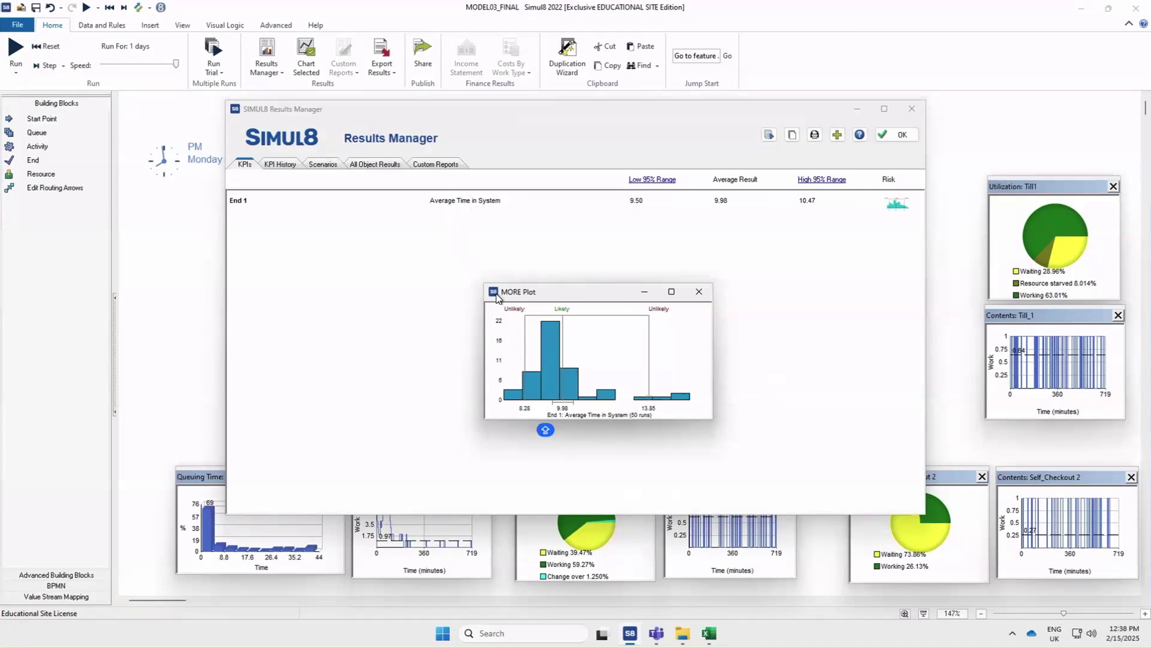
left_click_drag(484, 282, 336, 257)
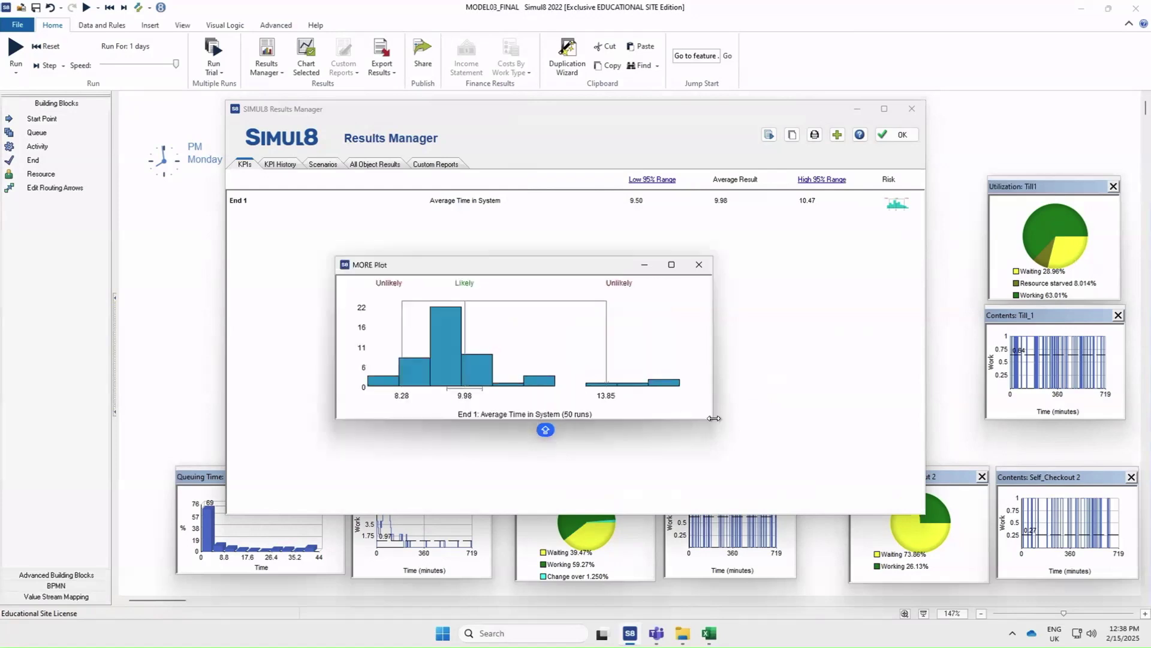
left_click_drag(712, 420, 789, 492)
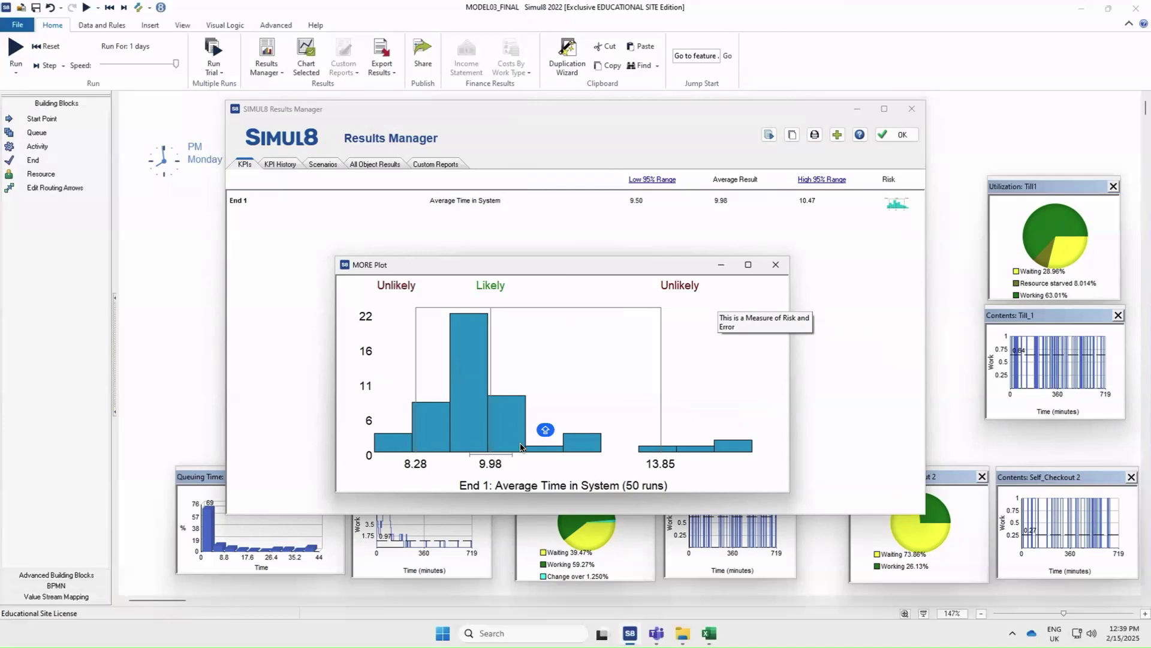
left_click(696, 135)
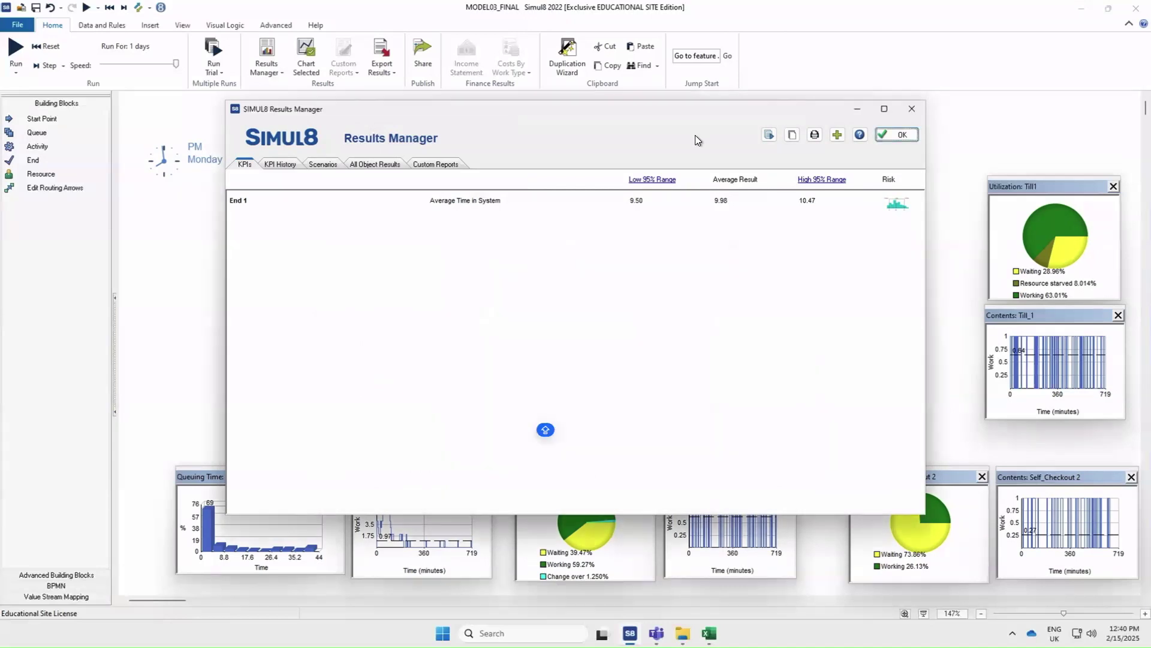
- Add all results of the Till activity to the KPIs in the Results Manager
left_click(838, 134)
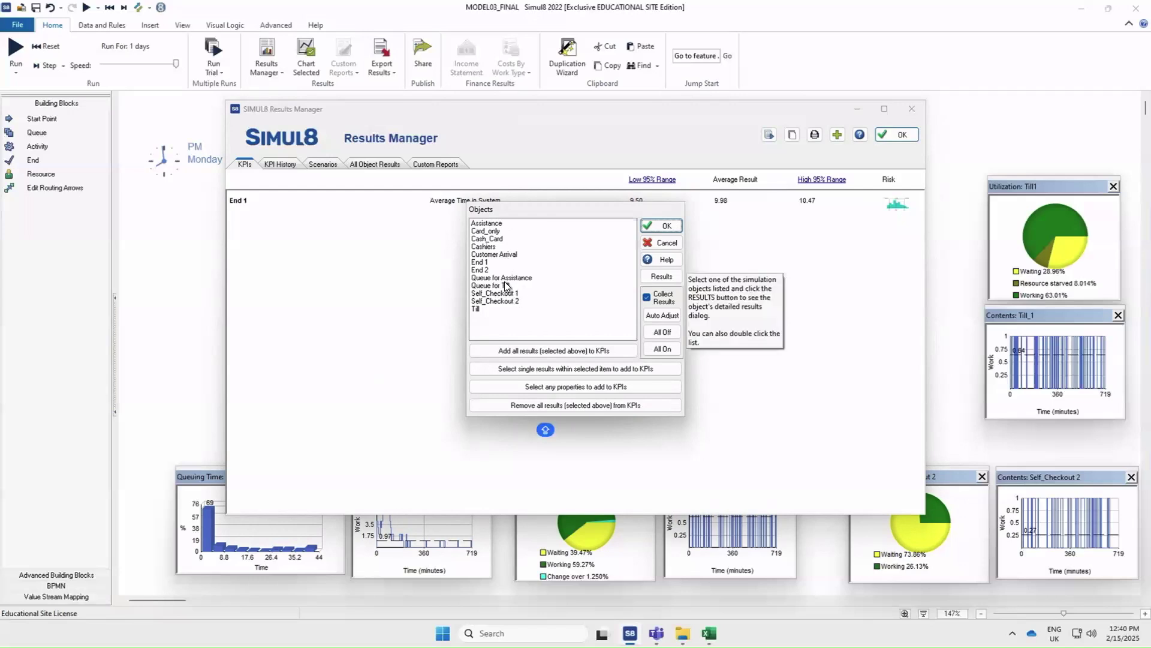
left_click(492, 310)
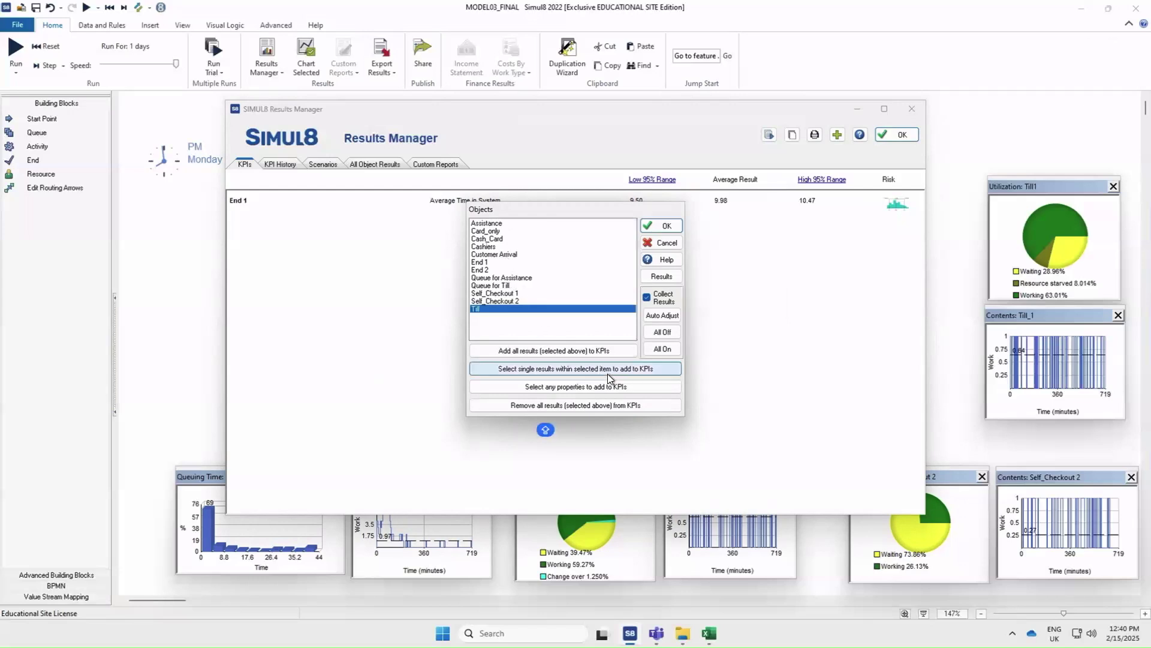
left_click(574, 351)
left_click(650, 226)
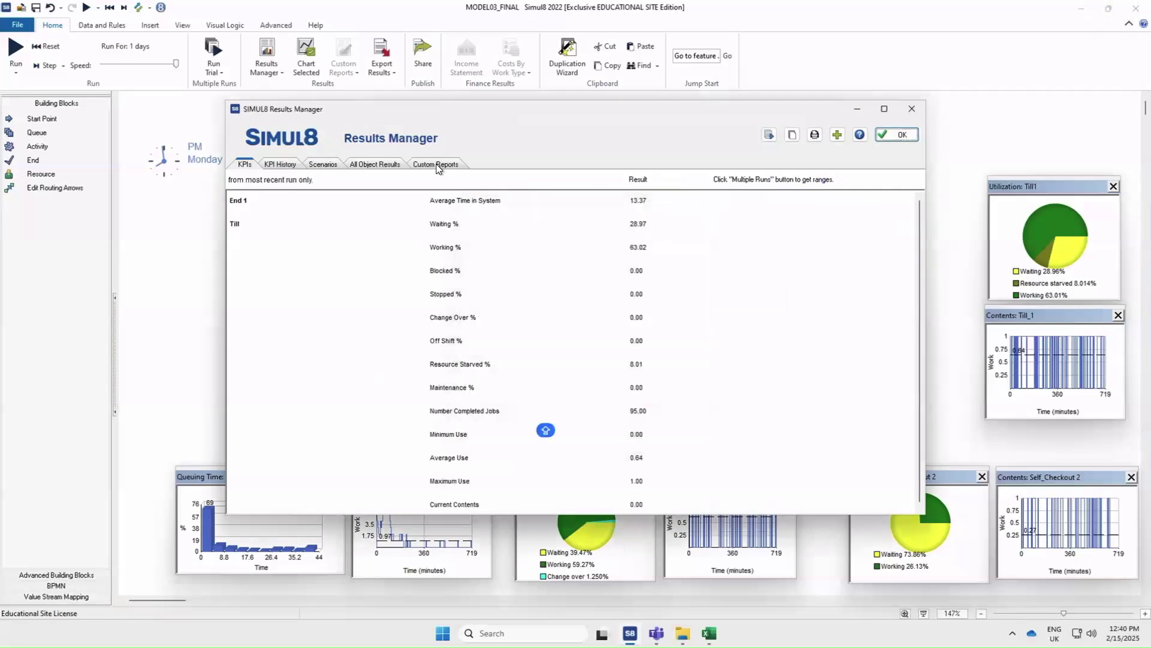
- Switch the KPI results to multiple runs and review the 95% ranges for the Till results
left_click(769, 136)
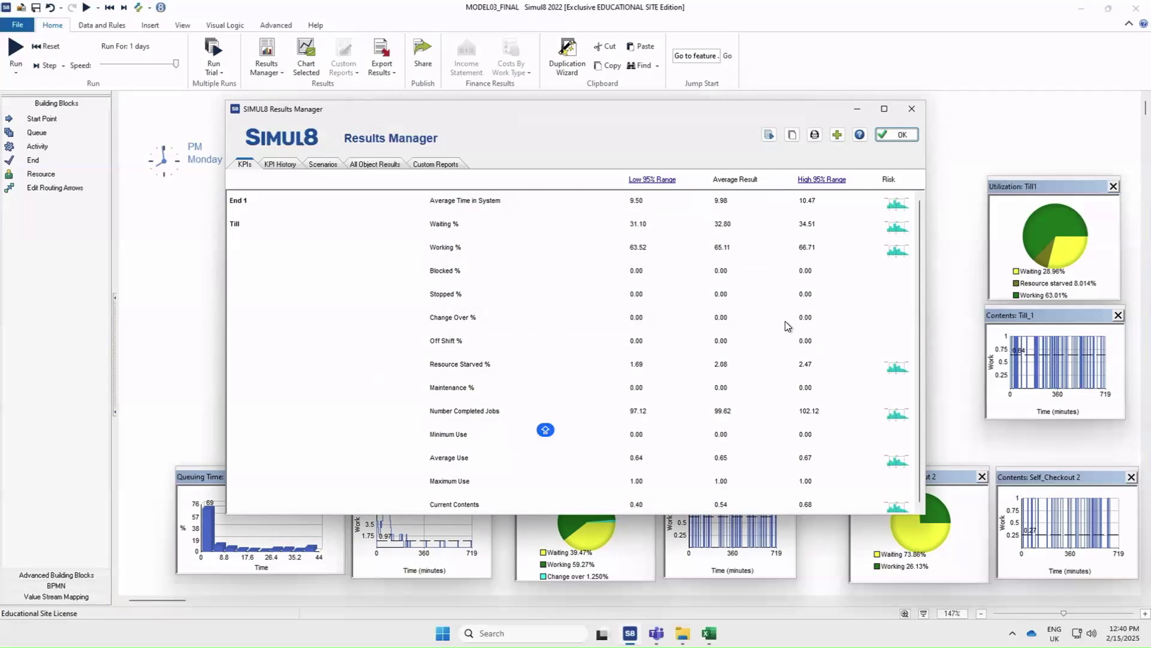
scroll(847, 315, "down", 1)
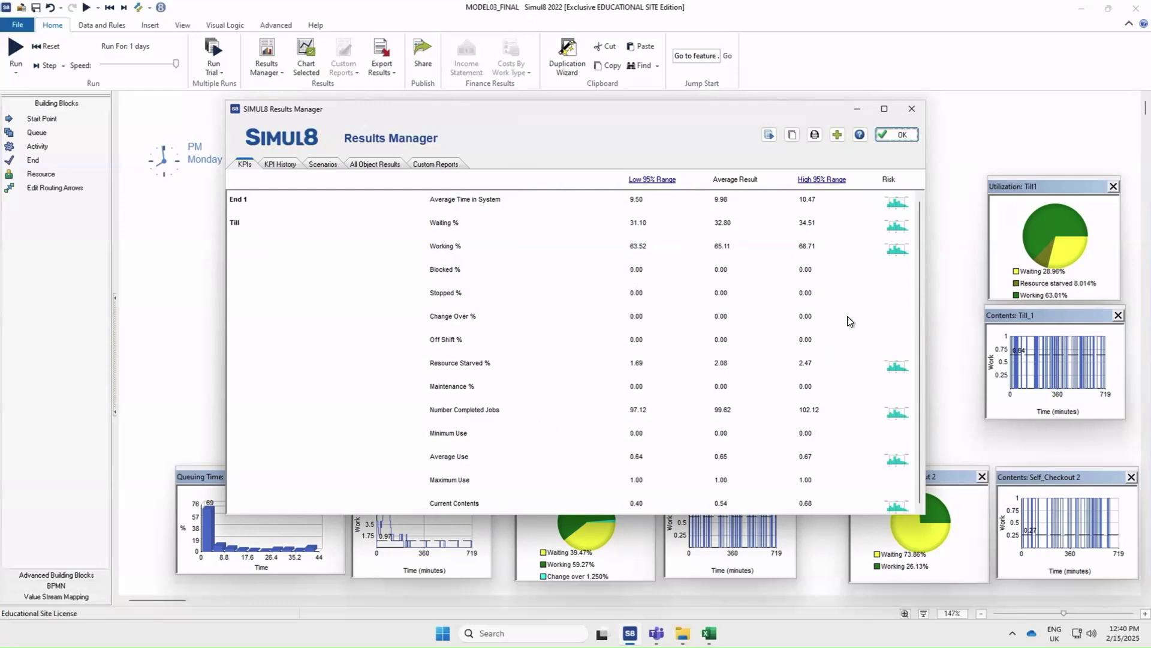
scroll(599, 267, "up", 1)
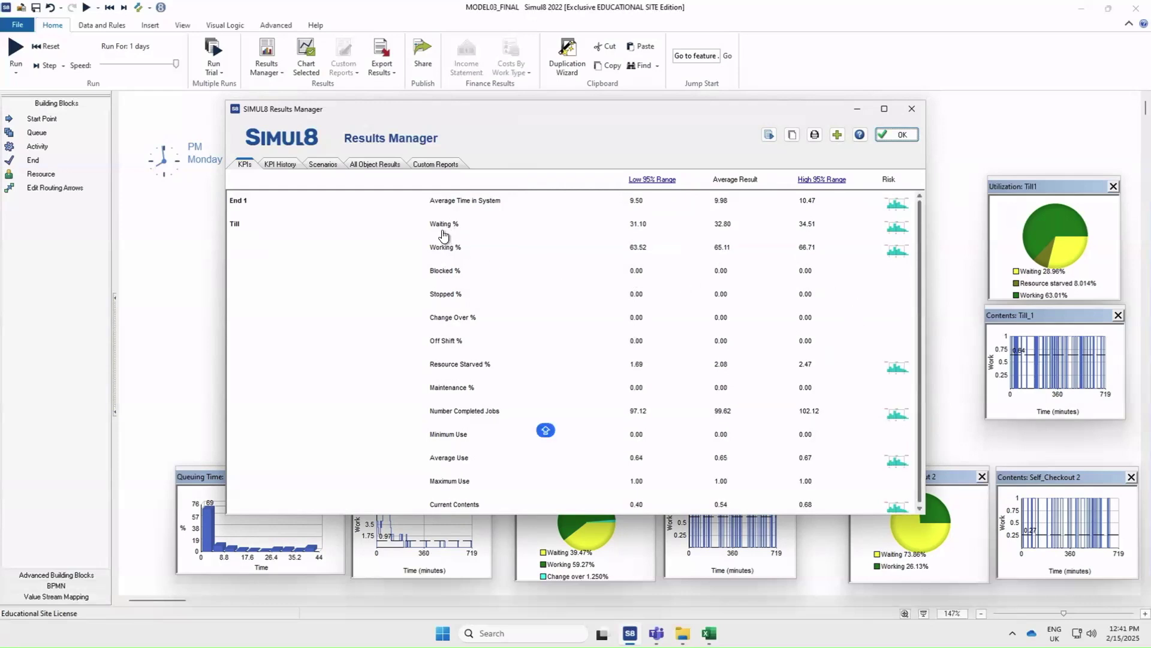